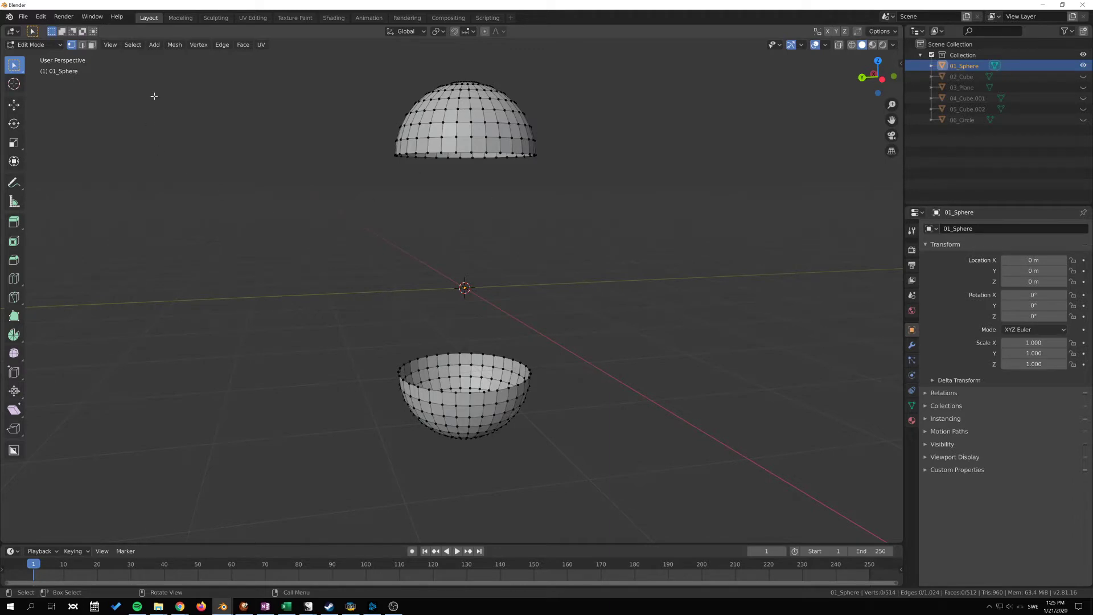
left_click(222, 45)
key("F3")
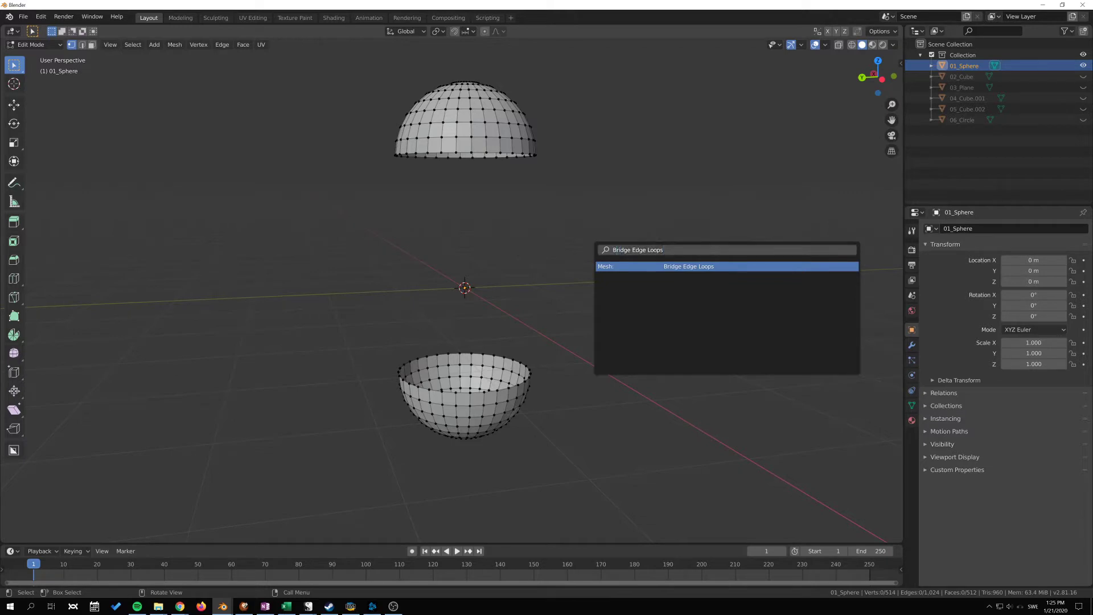
type("Br")
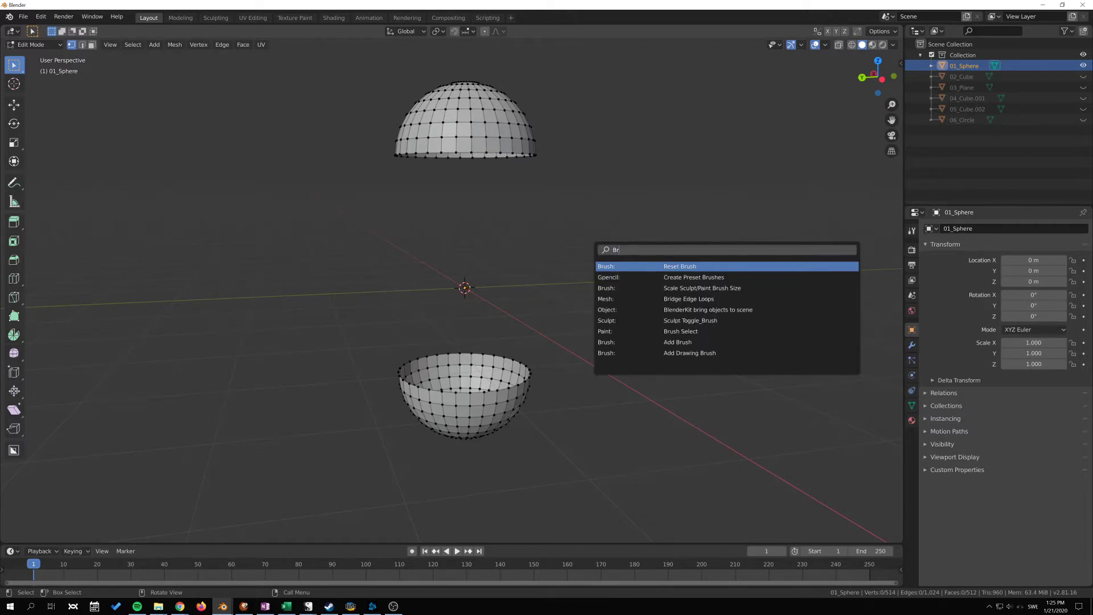
type("i")
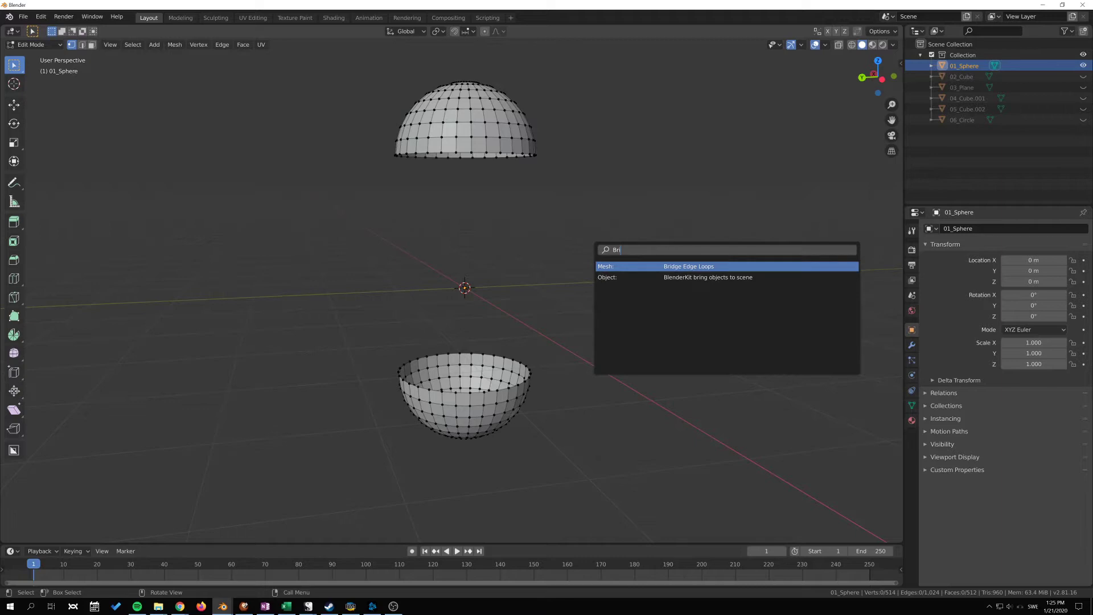
key("Escape")
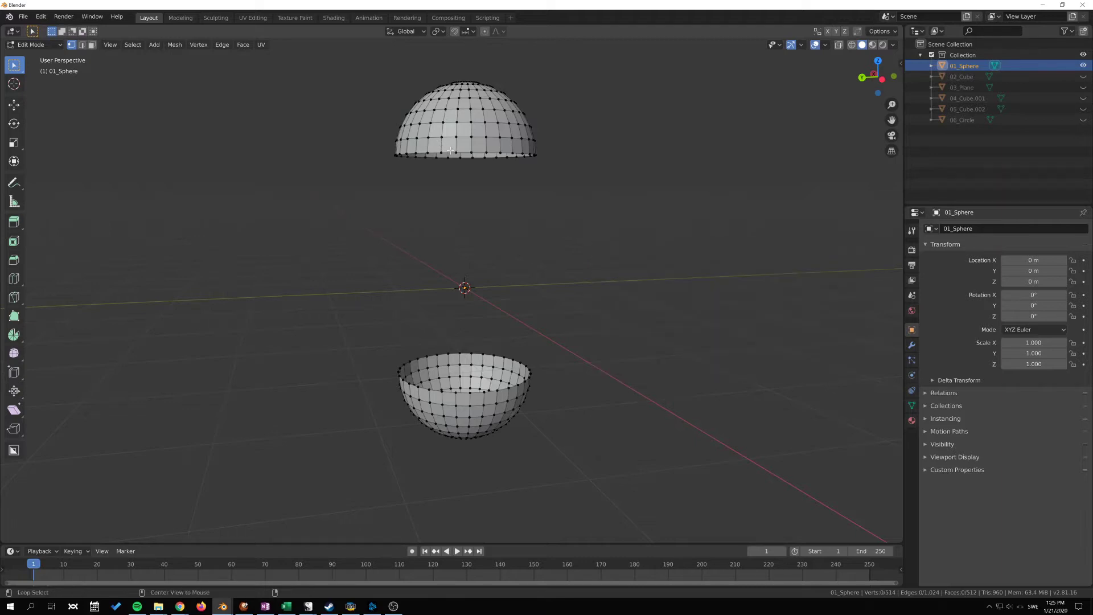
- Select the open rims of both 01_Sphere halves and connect them with Bridge Edge Loops
left_click(445, 153, "alt")
left_click(450, 391, "alt+shift")
middle_click_drag(449, 390, 555, 331)
key("F3")
type("Bridge Edge Loops")
key("Return")
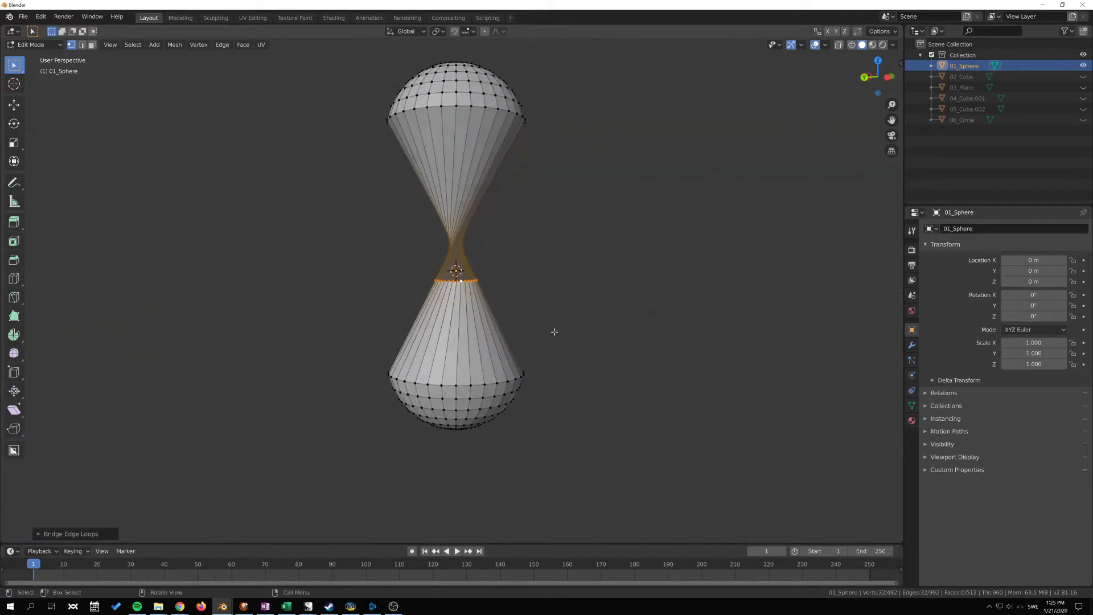
- Turn off Merge in the Bridge Edge Loops settings, keep Open Loop, and set the Merge Factor to 0
left_click(39, 534)
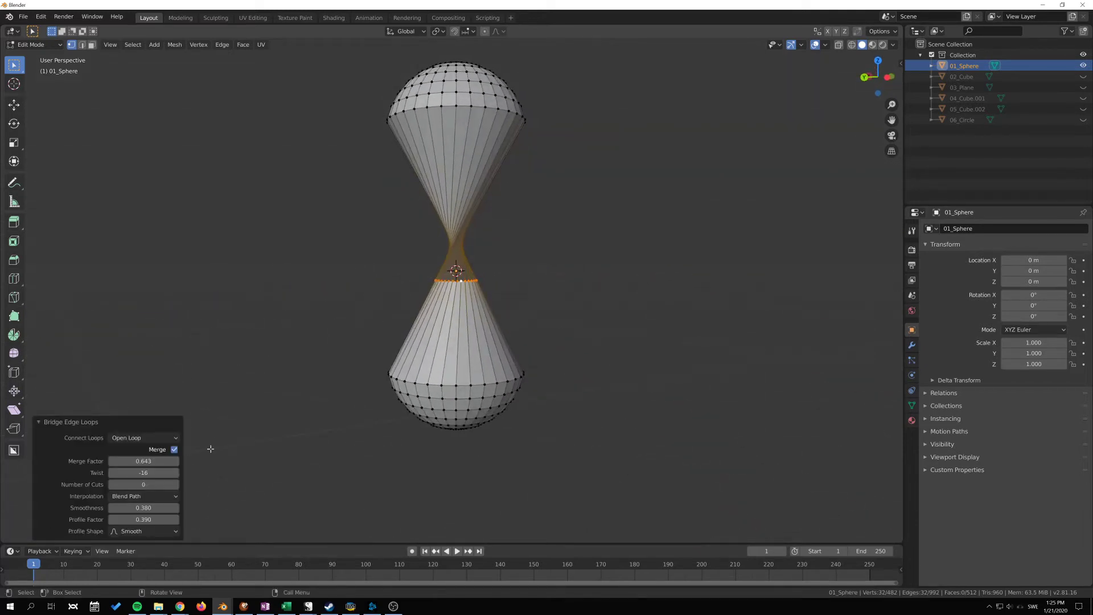
left_click(173, 450)
left_click(146, 438)
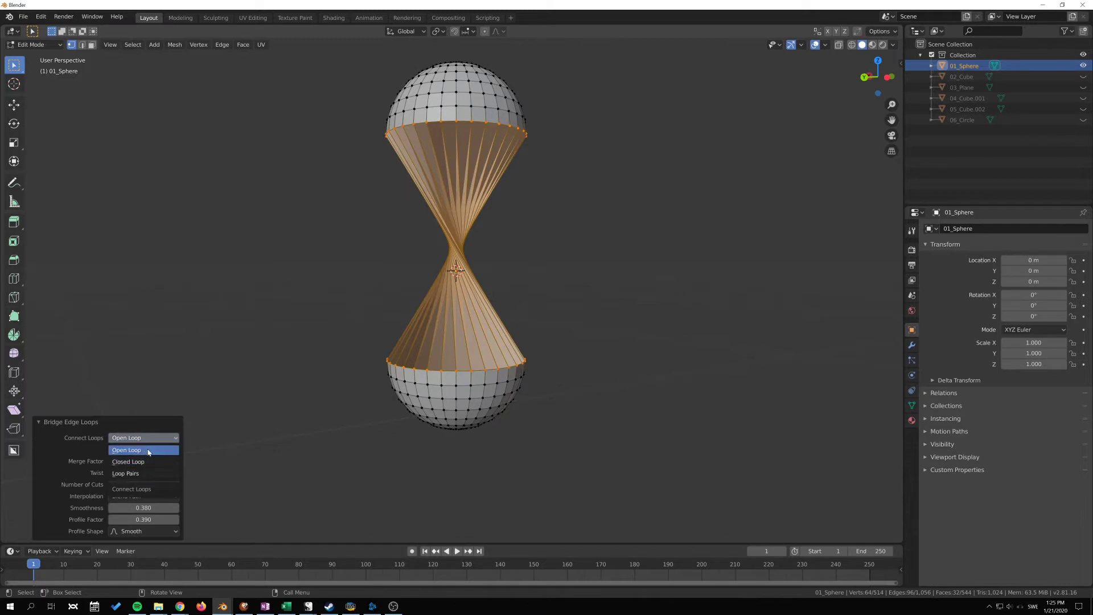
left_click(144, 441)
left_click(144, 441)
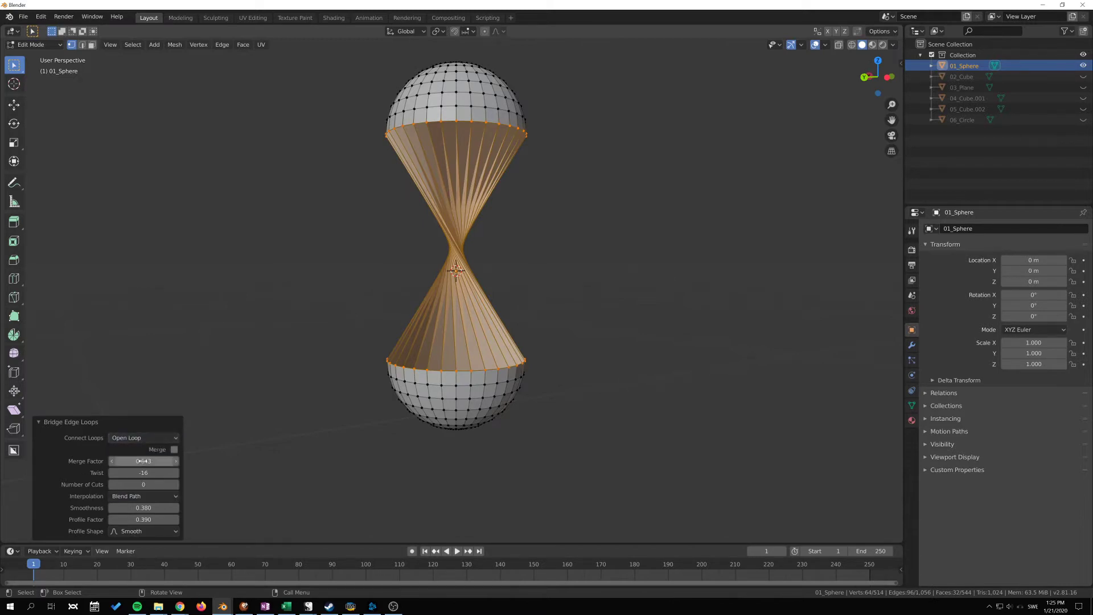
left_click(142, 461)
type("0")
key("Return")
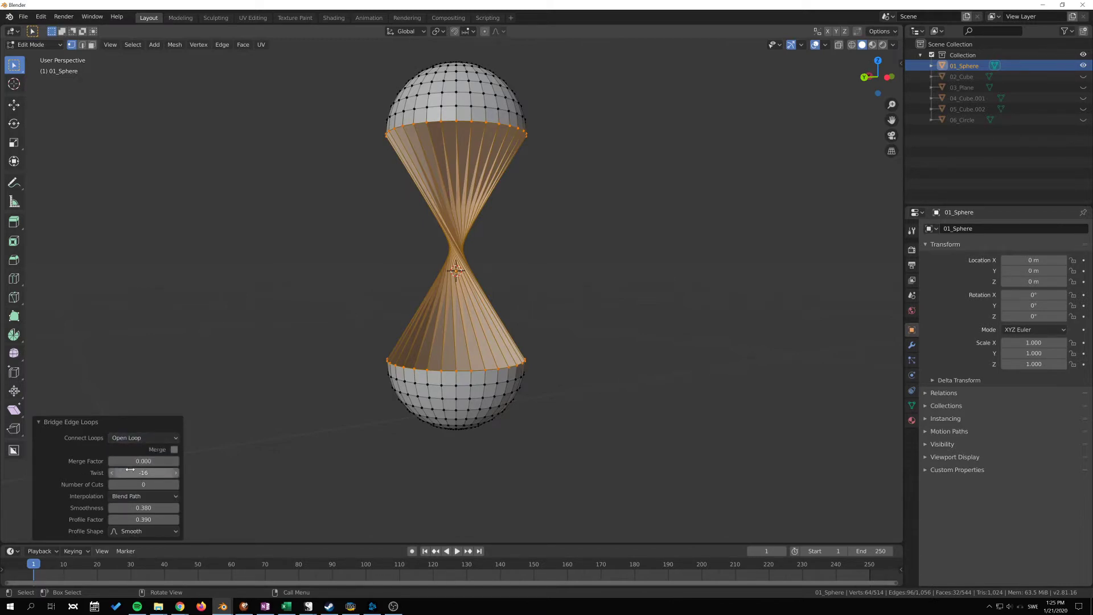
- Set the sphere bridge's Twist to 0
left_click(130, 472)
type("0")
key("Return")
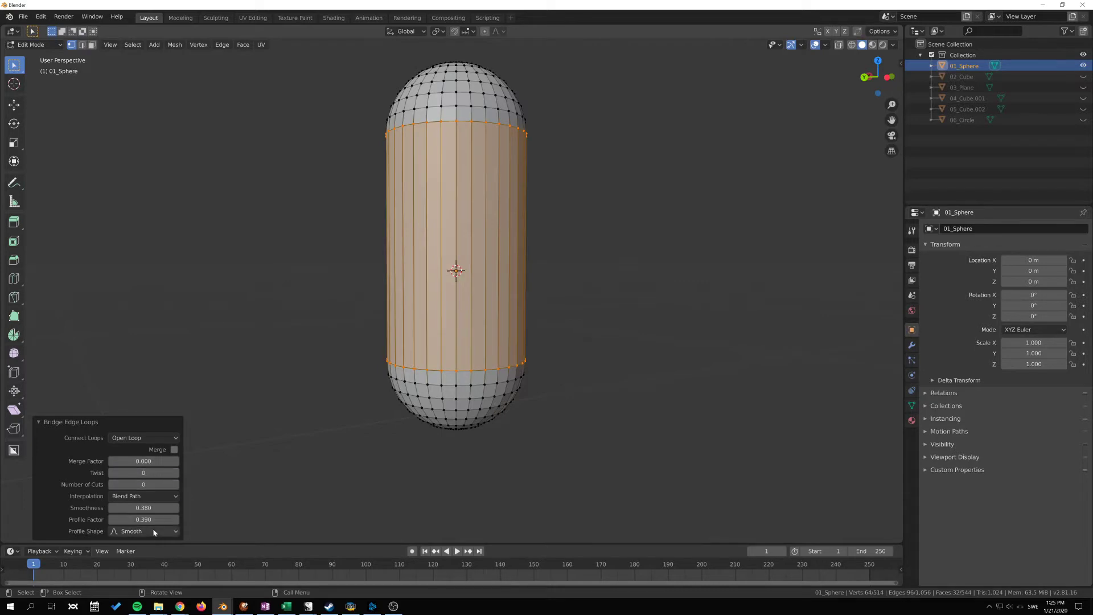
middle_click_drag(384, 426, 486, 349)
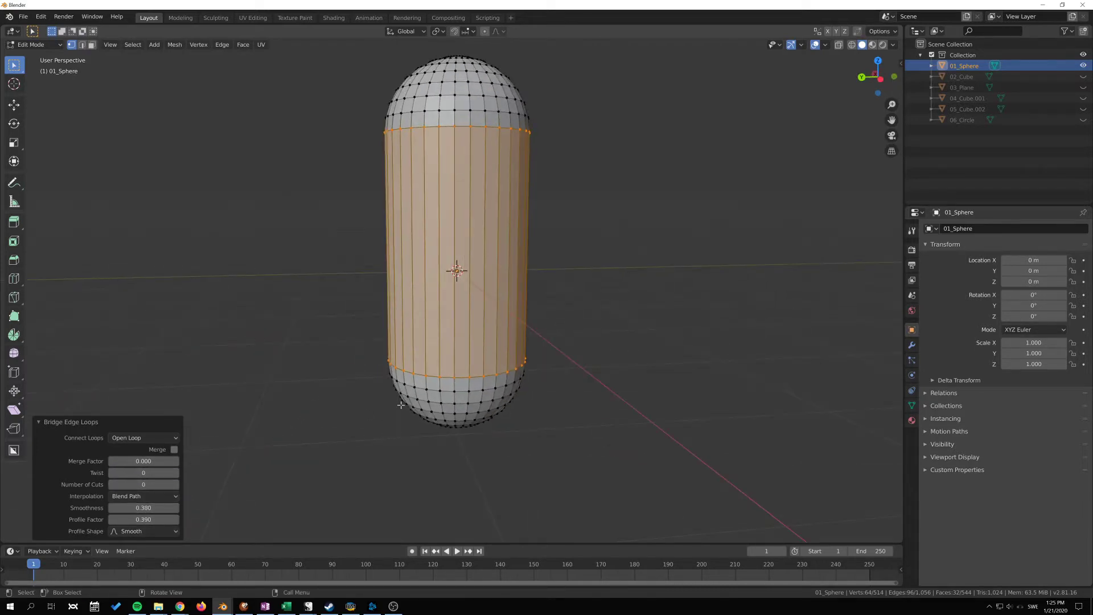
mouse_move(472, 380)
middle_mouse_down()
mouse_move(603, 366)
mouse_move(488, 390)
middle_mouse_up()
middle_click_drag(365, 377, 336, 436, "shift")
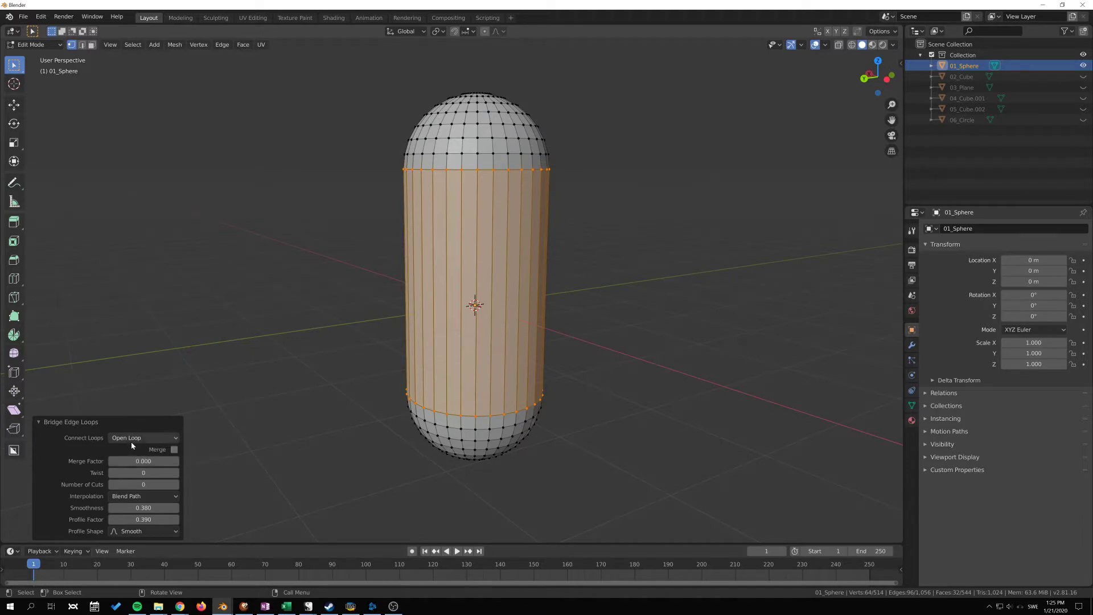
- Turn on Merge for the sphere bridge with a Merge Factor of 0.220 and a Twist of 9
left_click(174, 450)
mouse_move(143, 462)
left_mouse_down()
mouse_move(188, 461)
mouse_move(131, 461)
mouse_move(143, 461)
left_mouse_up()
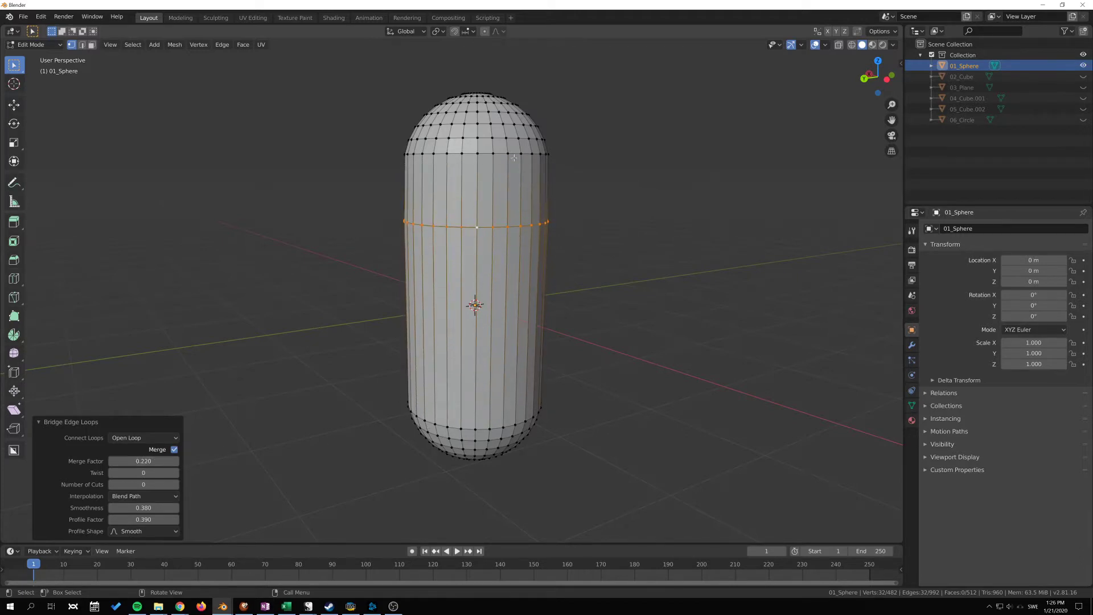
middle_click_drag(328, 395, 412, 301)
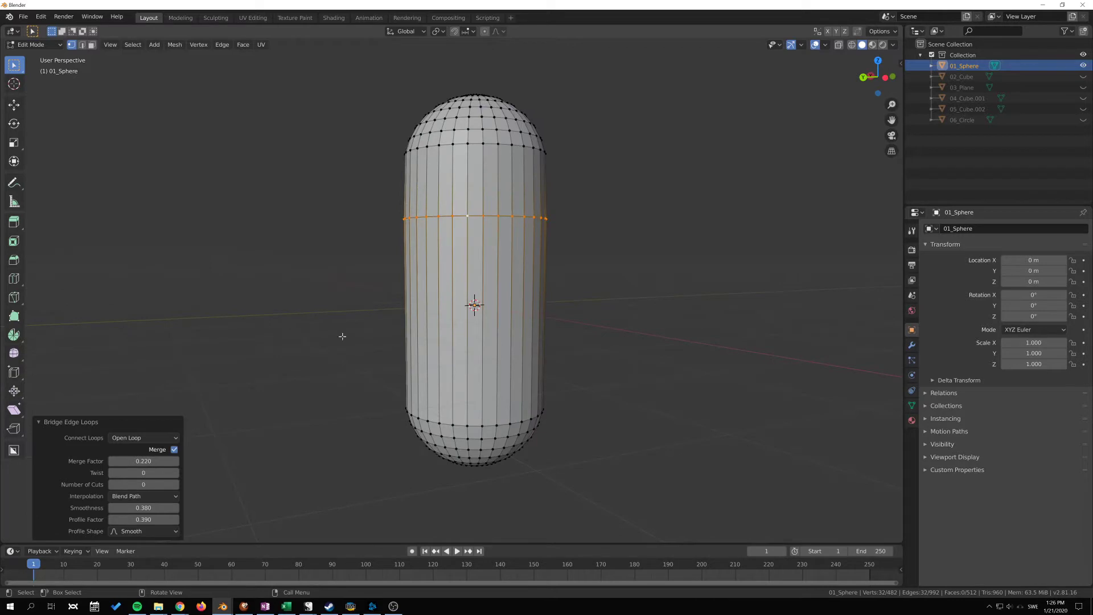
left_click_drag(144, 472, 149, 473)
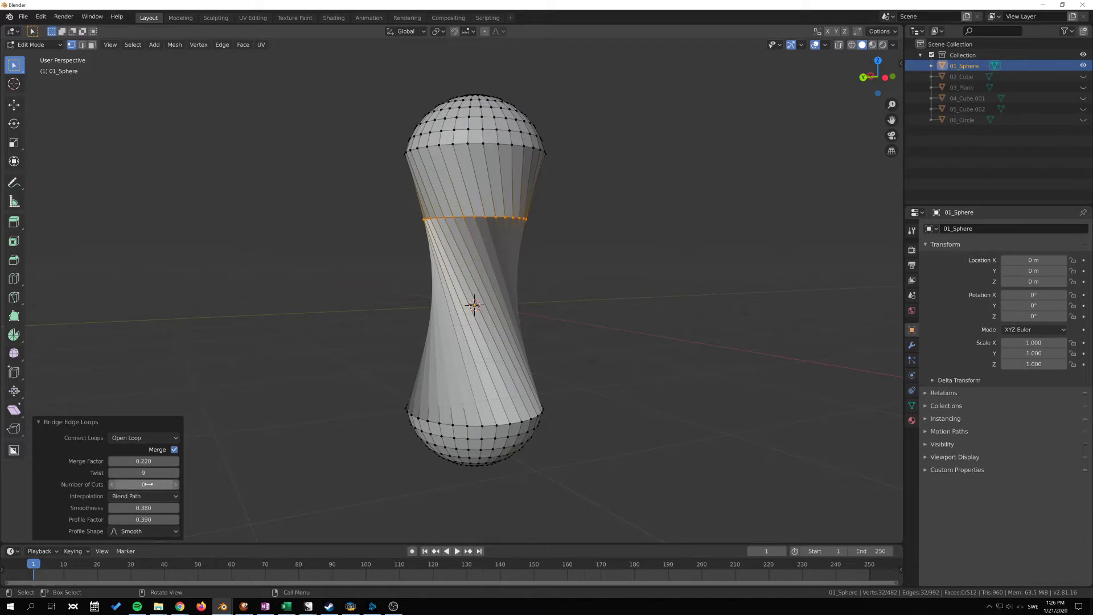
- Turn off Merge for the sphere bridge and set its Number of Cuts to 6
left_click_drag(143, 485, 134, 484)
left_click(174, 450)
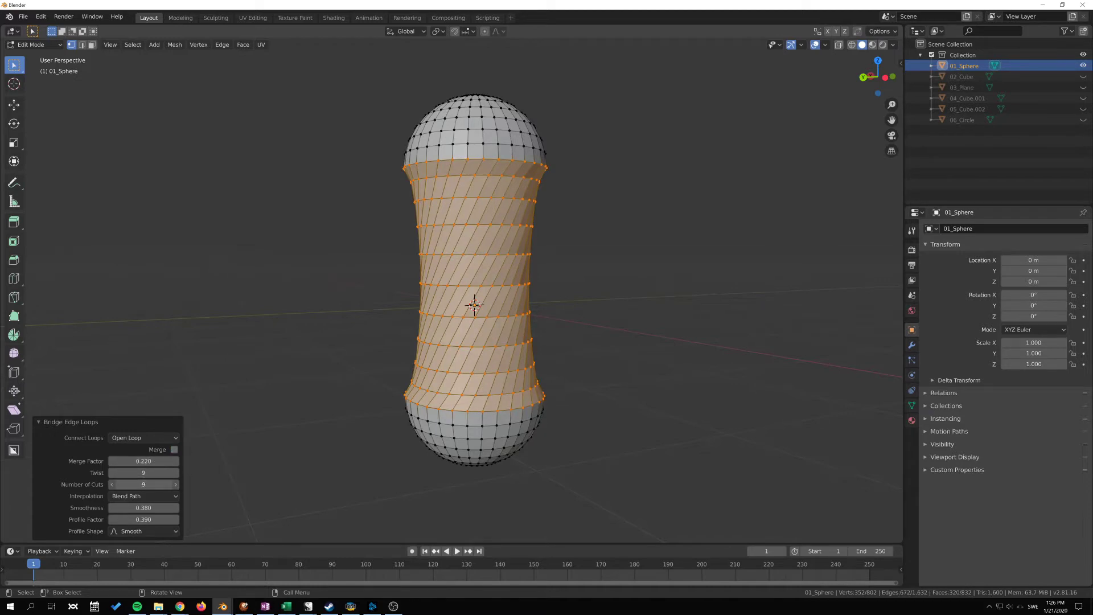
left_click_drag(144, 484, 141, 485)
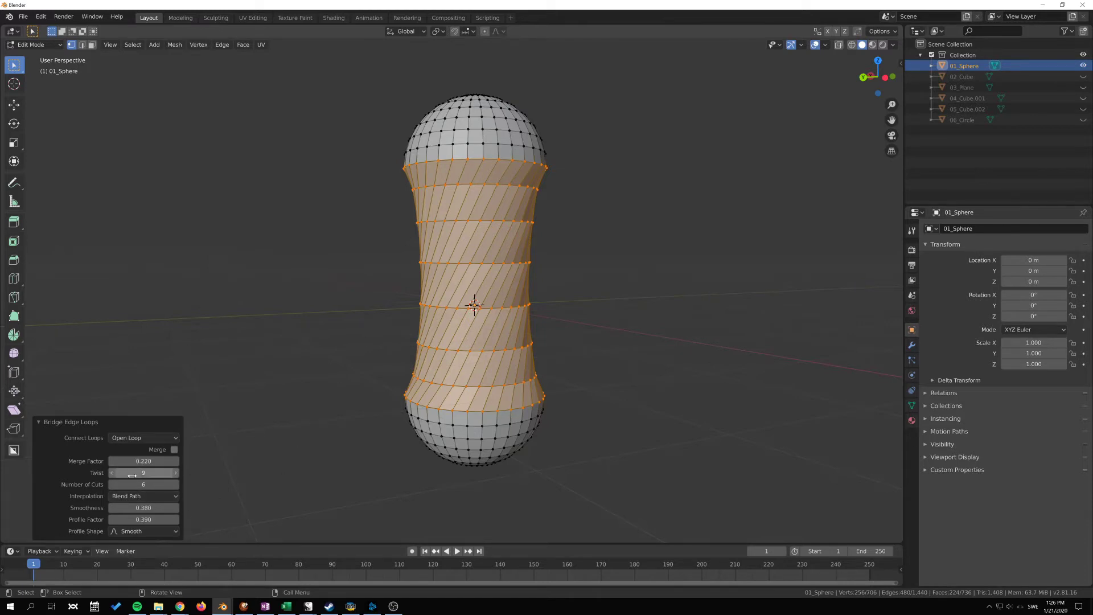
- Try the Linear and Blend Surface interpolations on the sphere bridge and restore Blend Path
left_click(151, 498)
left_click(142, 508)
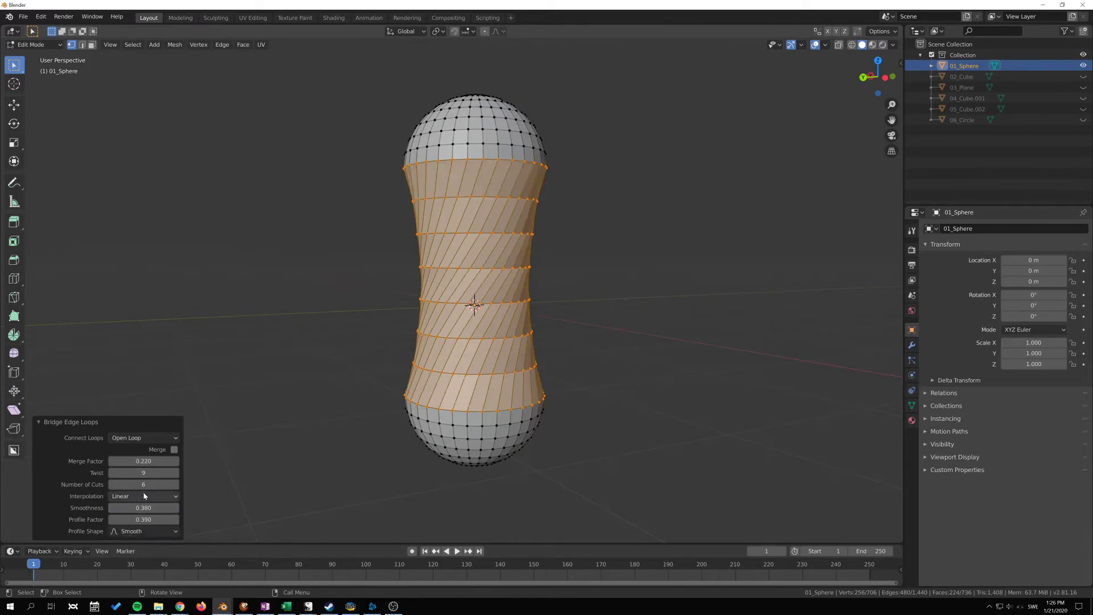
left_click(147, 498)
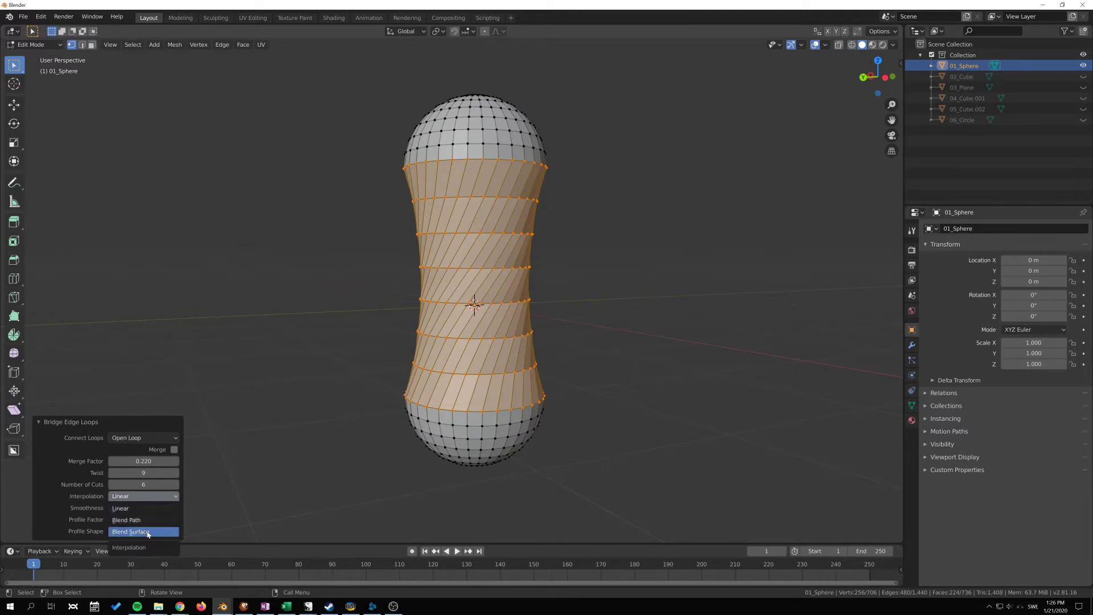
left_click(148, 533)
left_click(144, 496)
left_click(145, 520)
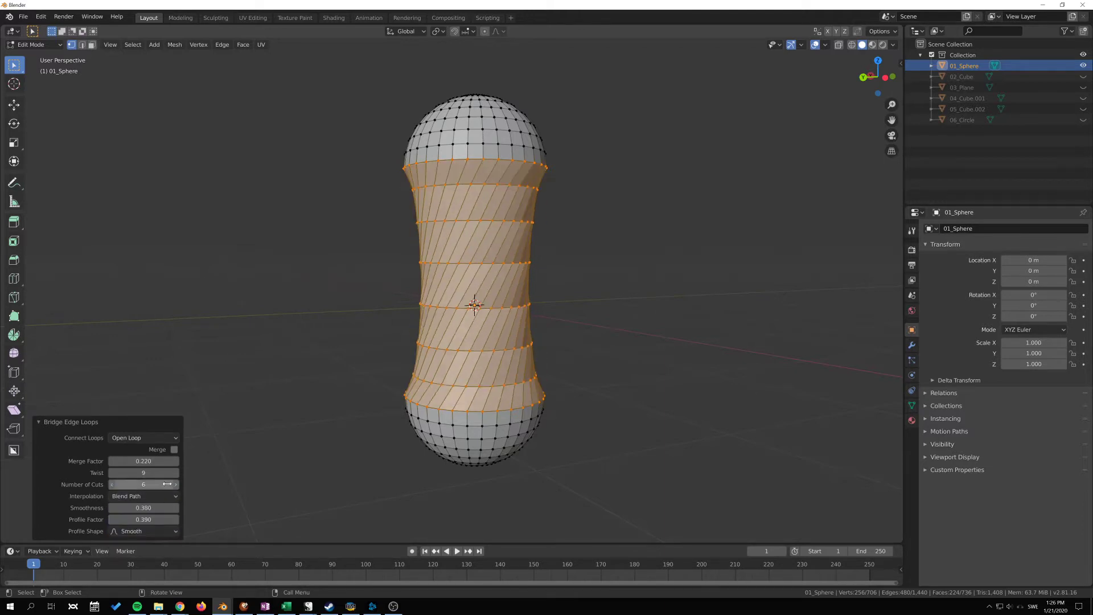
- Give the sphere bridge a Smoothness of 0.980, a Profile Factor of 0.940 and the Inverse Square profile shape
left_click_drag(145, 508, 182, 519)
left_click(145, 531)
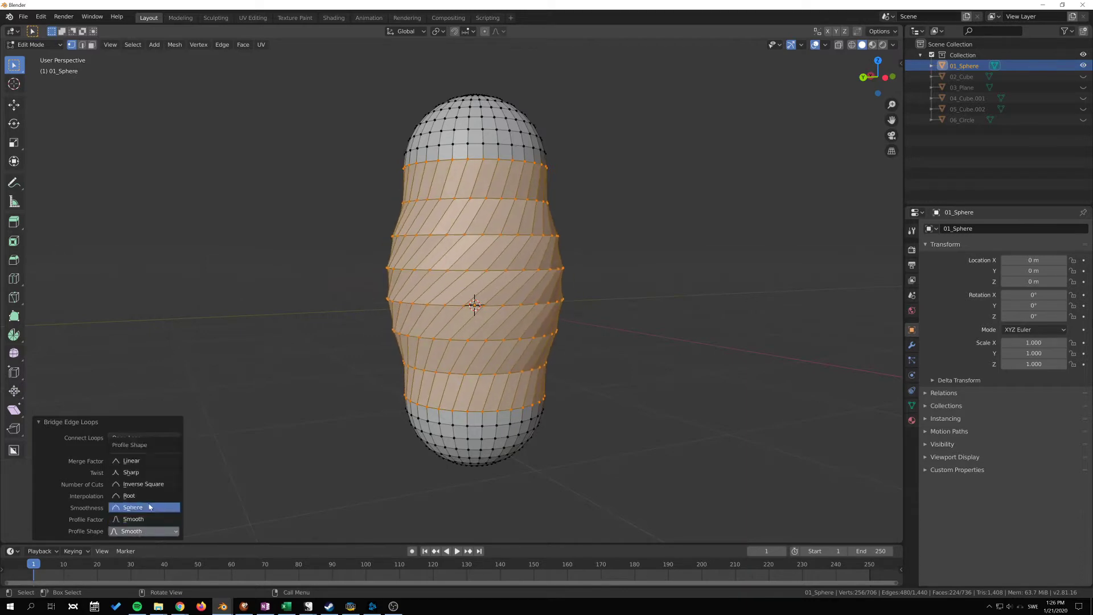
left_click(143, 484)
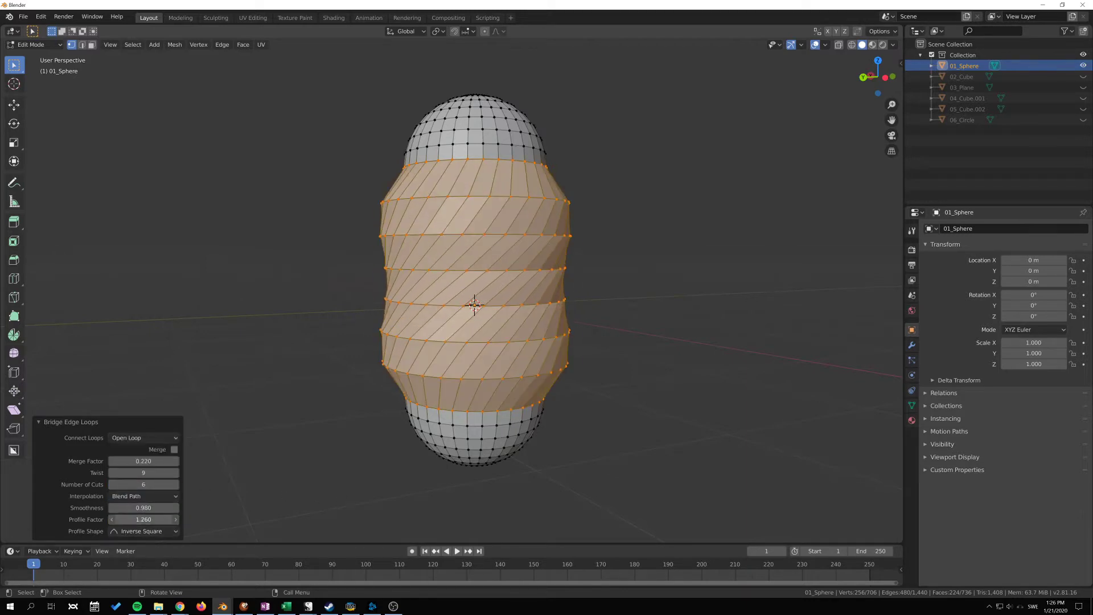
mouse_move(143, 519)
left_mouse_down()
mouse_move(128, 519)
mouse_move(155, 518)
left_mouse_up()
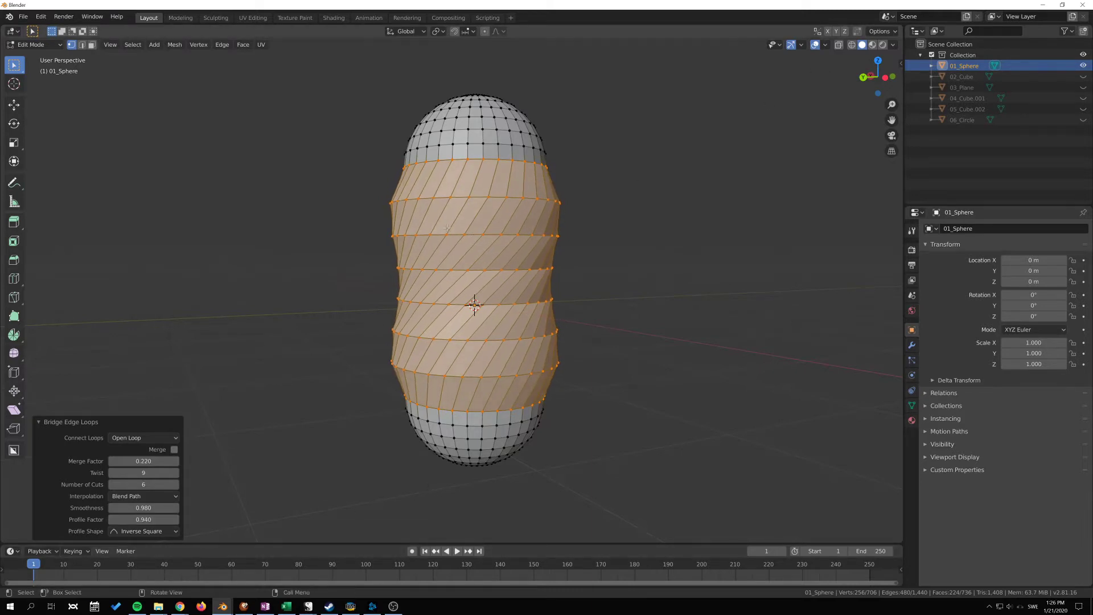
- Leave Edit Mode, hide 01_Sphere, and show 02_Cube and open it in Edit Mode
key("Tab")
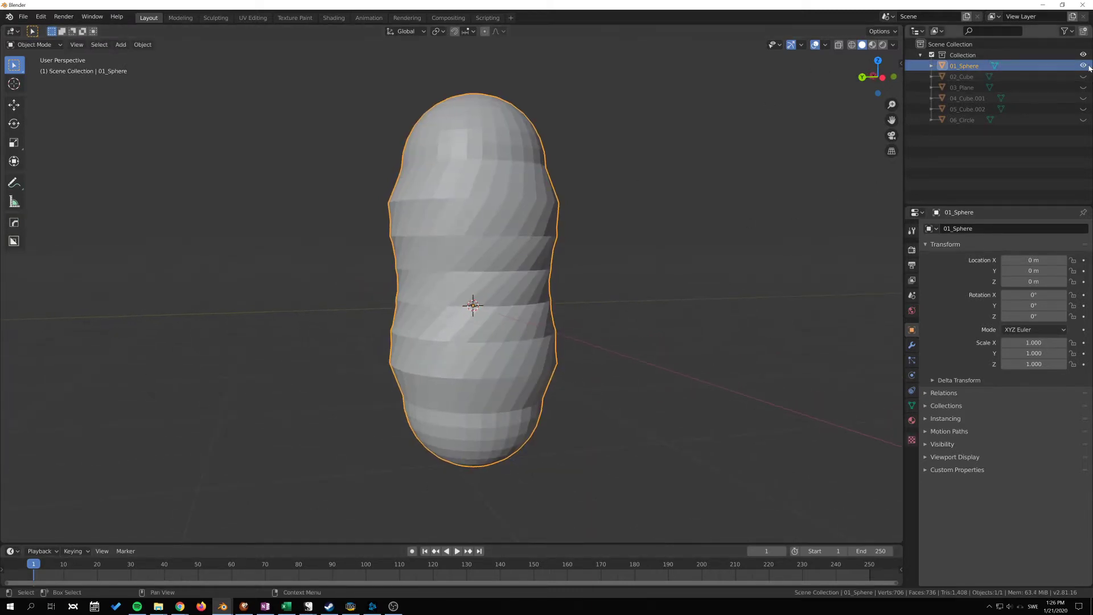
left_click(1084, 65)
left_click(1083, 76)
middle_click_drag(830, 182, 518, 169)
left_click(473, 138)
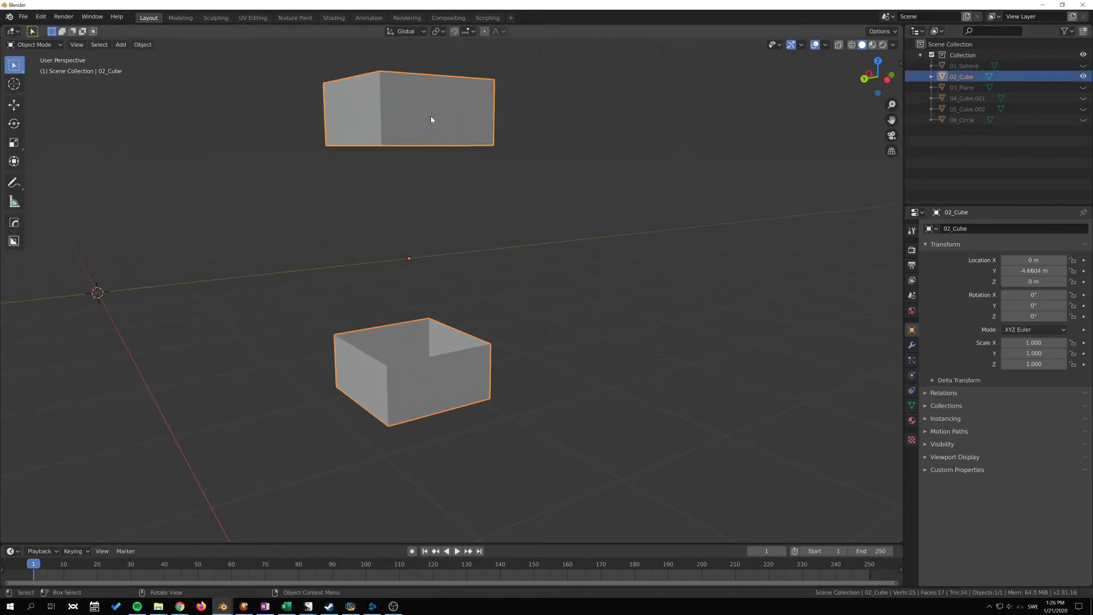
key("Tab")
mouse_move(432, 120)
middle_mouse_down()
mouse_move(447, 166)
mouse_move(430, 188)
mouse_move(541, 216)
mouse_move(569, 254)
mouse_move(420, 121)
middle_mouse_up()
middle_click_drag(520, 172, 440, 130)
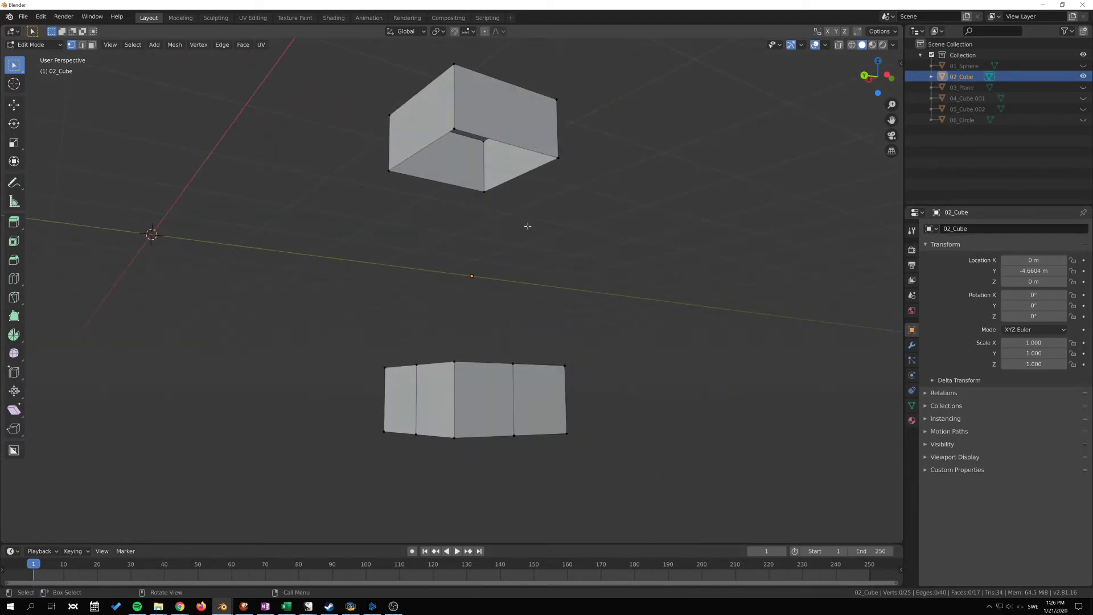
middle_click_drag(524, 227, 529, 272)
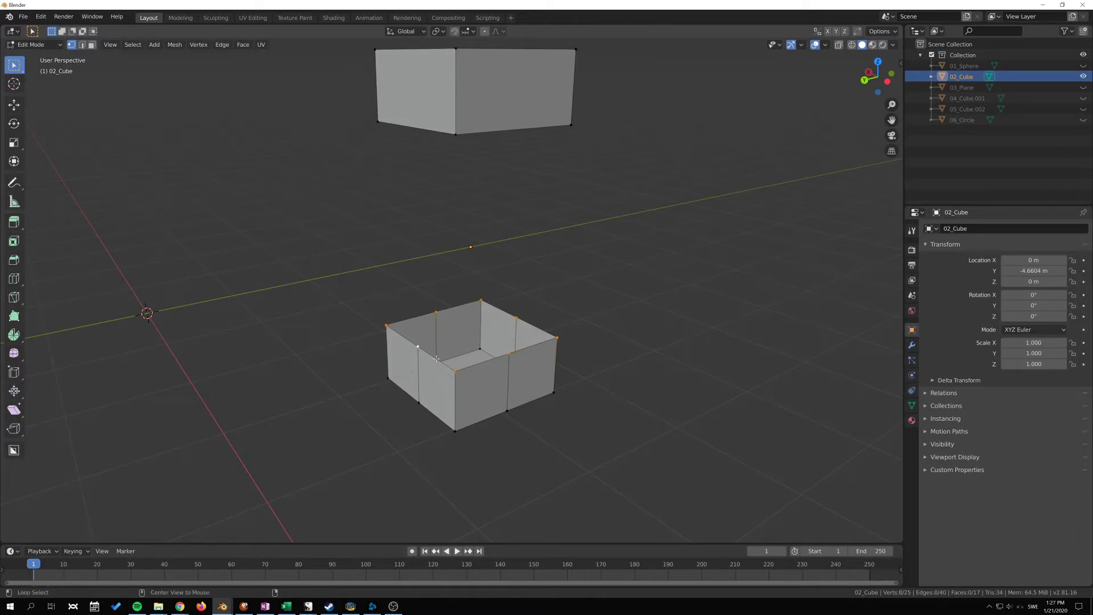
- Select the facing open rims of the two 02_Cube halves and run Bridge Edge Loops on them
left_click(422, 336, "alt")
middle_click_drag(480, 368, 512, 208)
left_click(407, 162, "alt+shift")
key("F3")
type("Bridge Edge Loops")
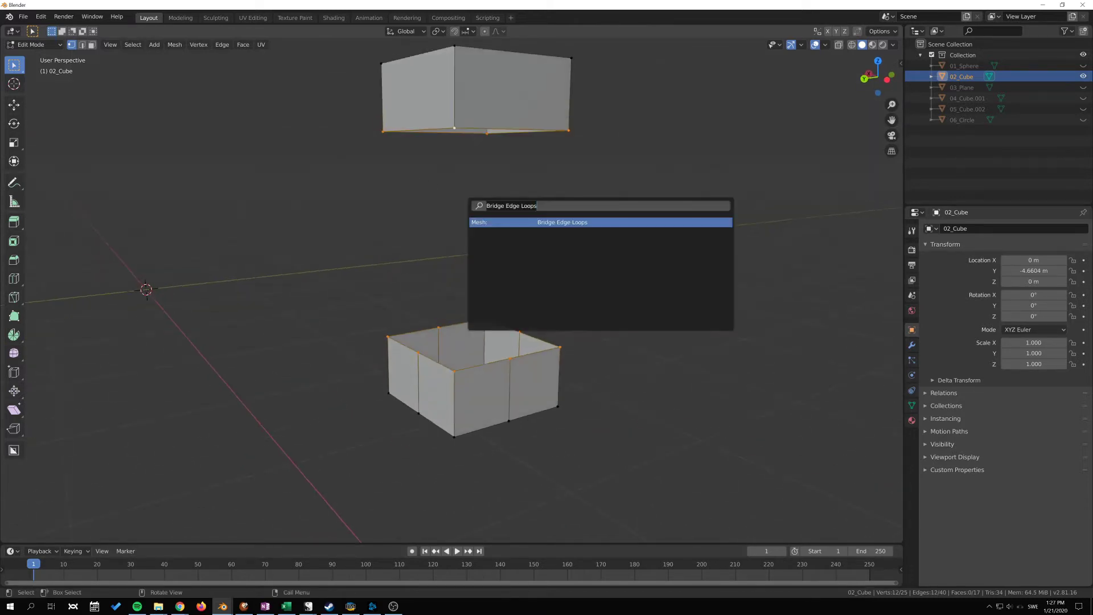
key("Return")
- Turn off Merge for the cube bridge and set its Number of Cuts to 17 and Twist to 23
middle_click_drag(586, 266, 650, 270)
left_click(174, 450)
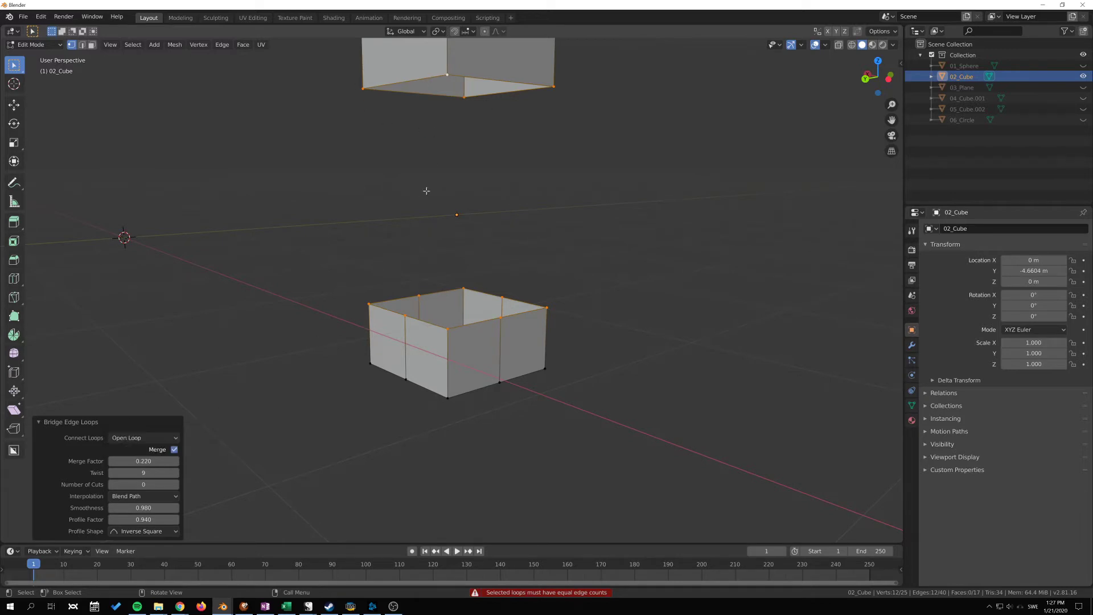
left_click(174, 449)
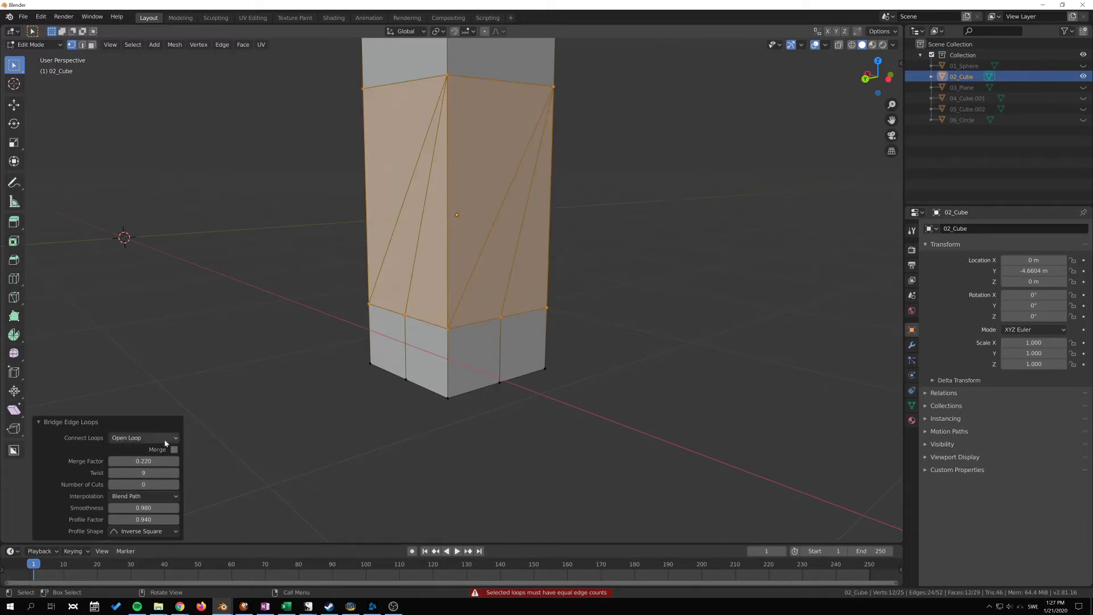
mouse_move(144, 472)
left_mouse_down()
mouse_move(121, 473)
mouse_move(149, 485)
mouse_move(117, 484)
mouse_move(152, 484)
left_mouse_up()
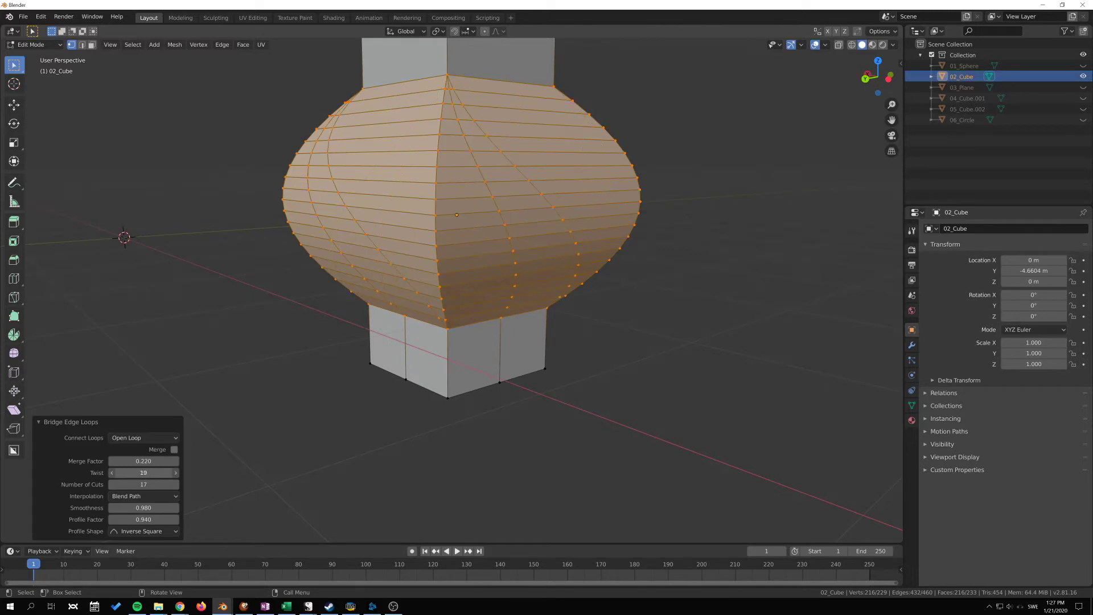
left_click_drag(144, 473, 161, 473)
middle_click_drag(433, 455, 524, 313)
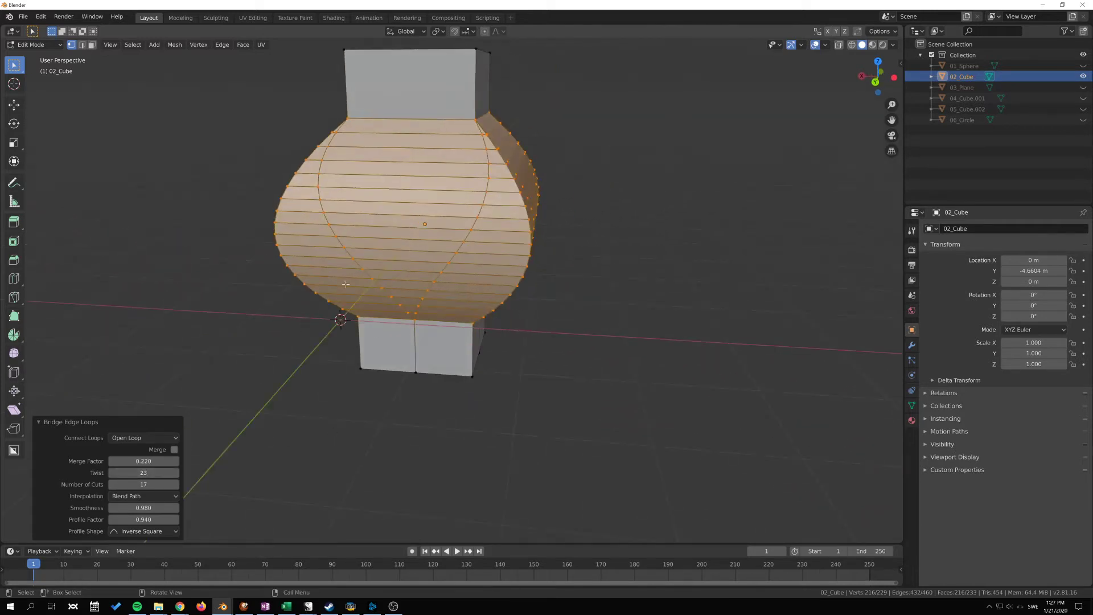
middle_click_drag(520, 245, 357, 267)
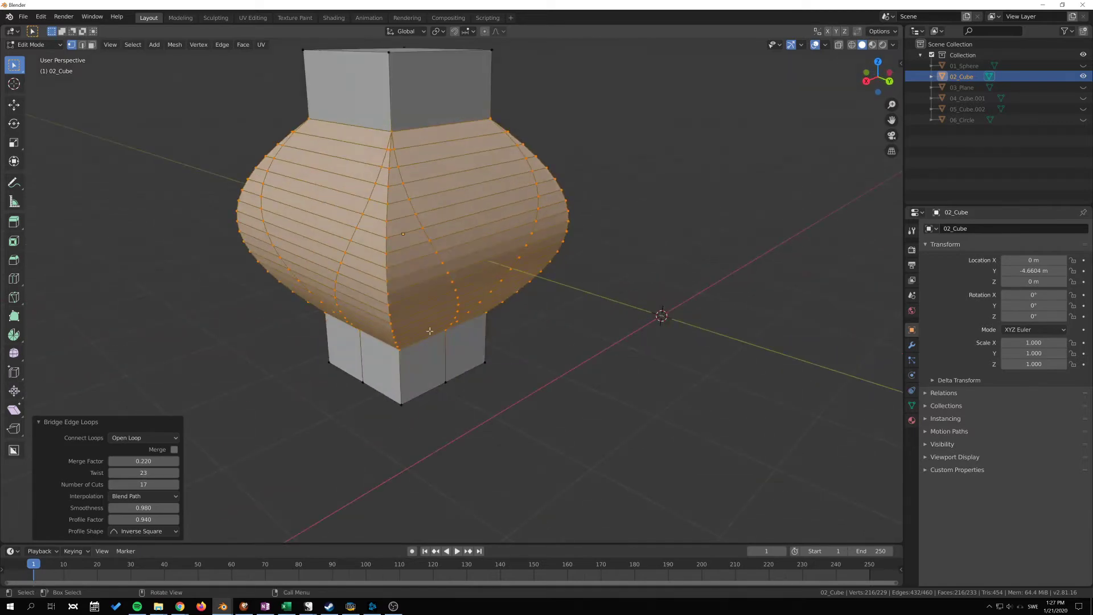
middle_click_drag(384, 334, 589, 268)
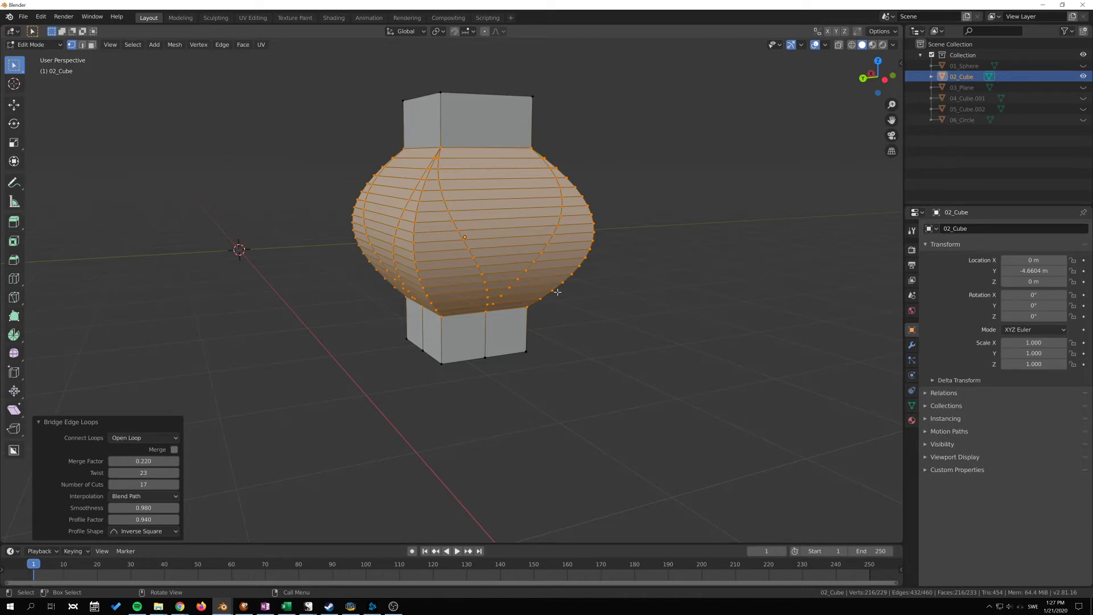
scroll(427, 185, "up", 5)
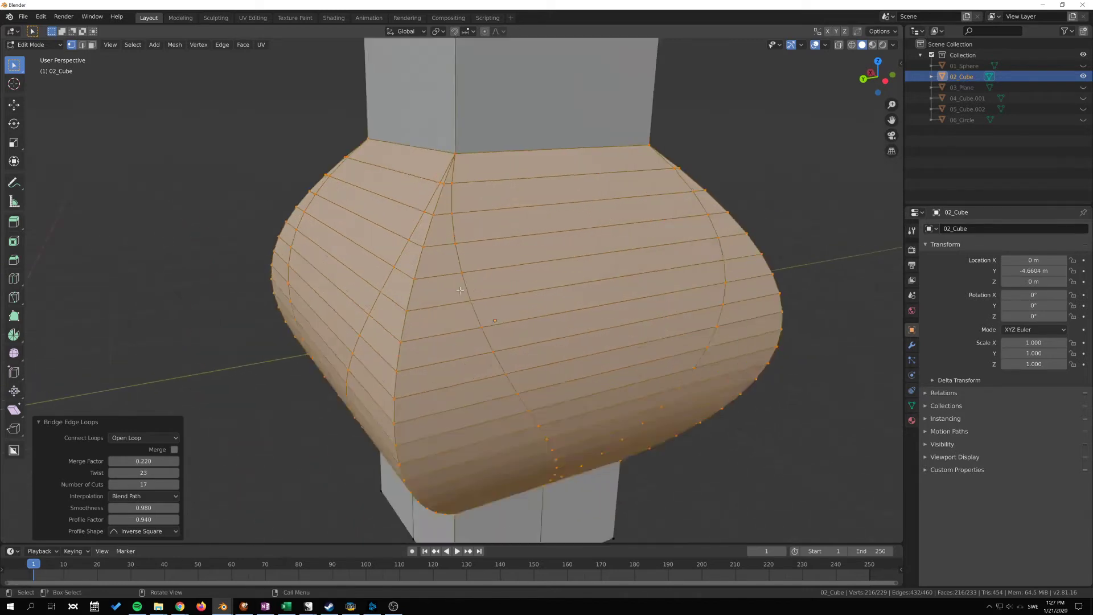
- Select the vertices around the narrow triangles at the 02_Cube bridge's upper corner and examine the topology there
left_click(450, 152)
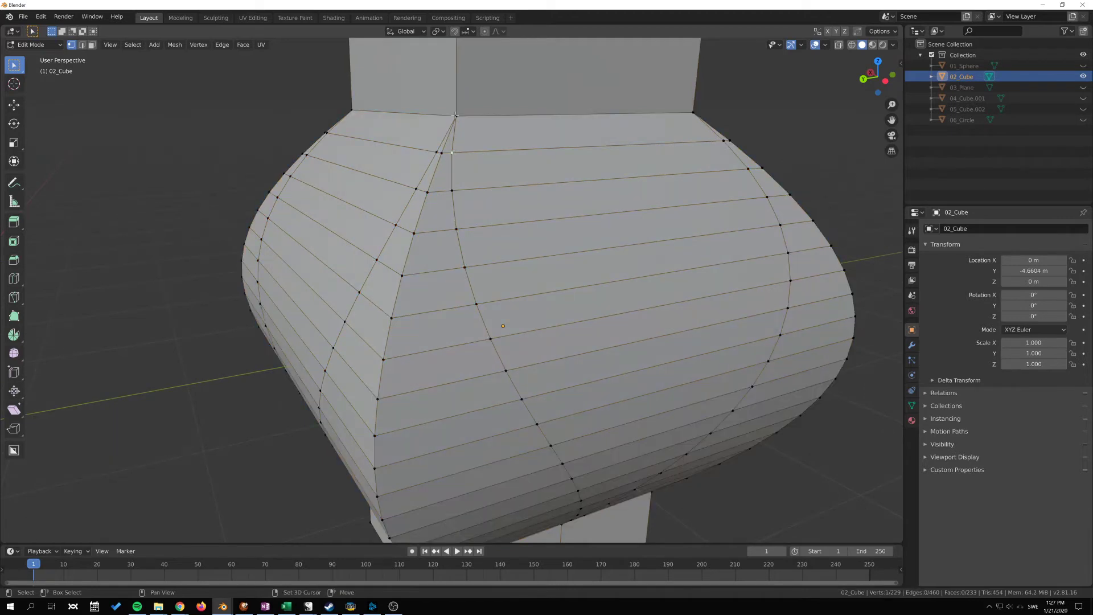
left_click(439, 153, "shift")
scroll(557, 308, "down", 3)
middle_click_drag(557, 308, 426, 207)
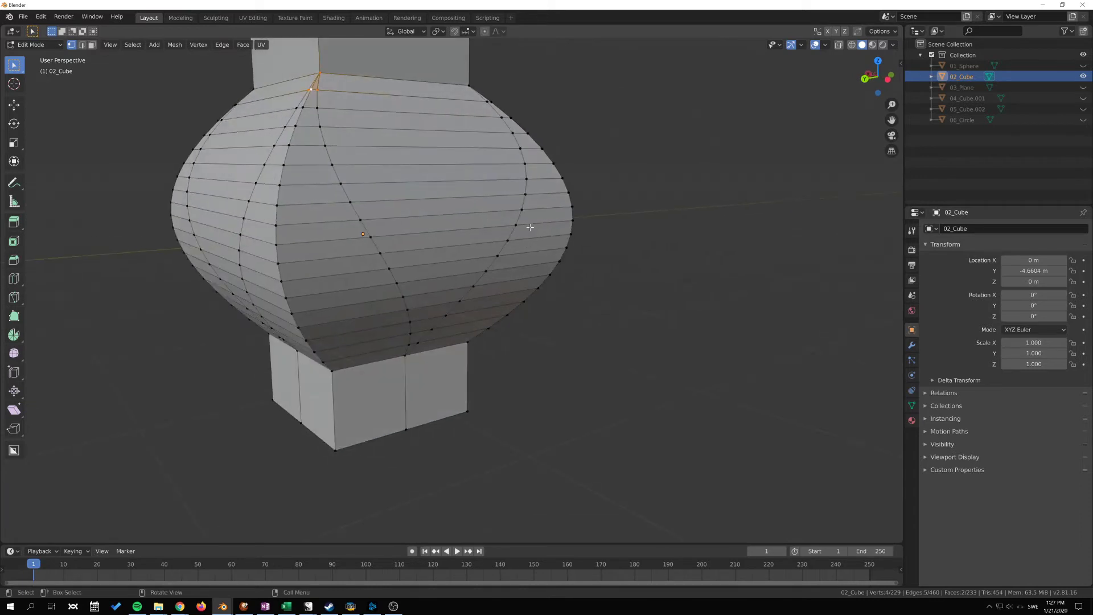
scroll(498, 276, "down", 3)
- Leave Edit Mode, hide 02_Cube, and show 03_Plane and open it in Edit Mode
key("Tab")
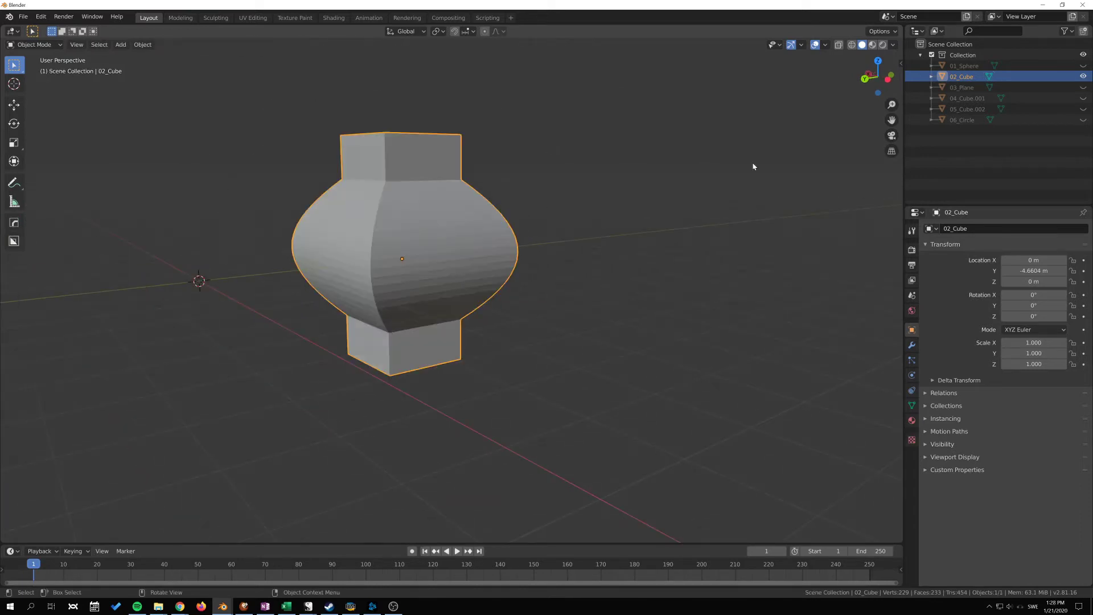
left_click(1083, 78)
left_click(1083, 87)
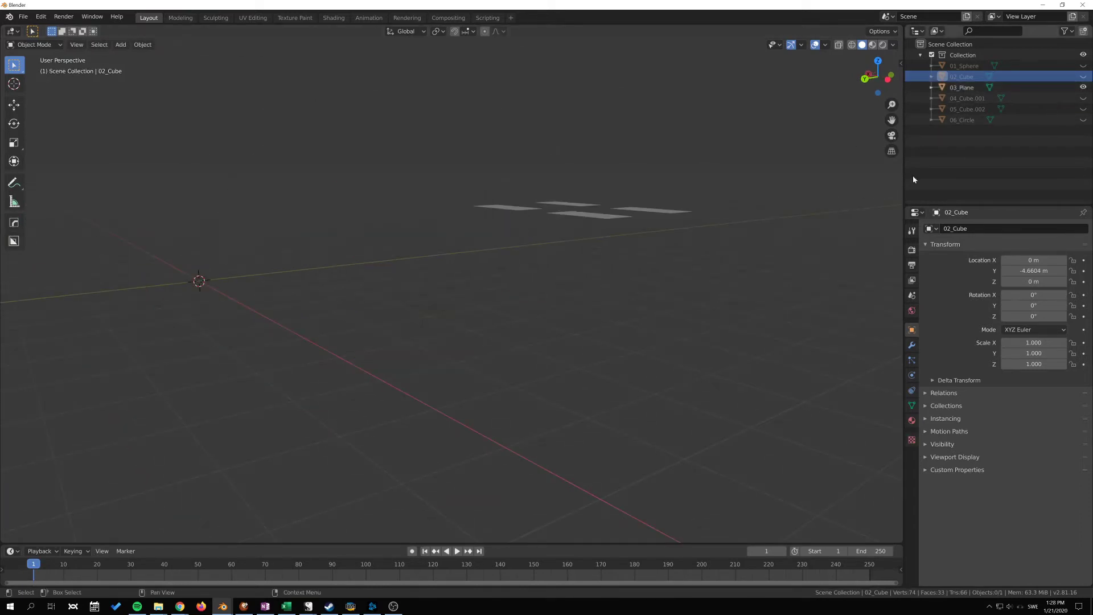
middle_click_drag(698, 263, 576, 310)
left_click(558, 291)
key("Tab")
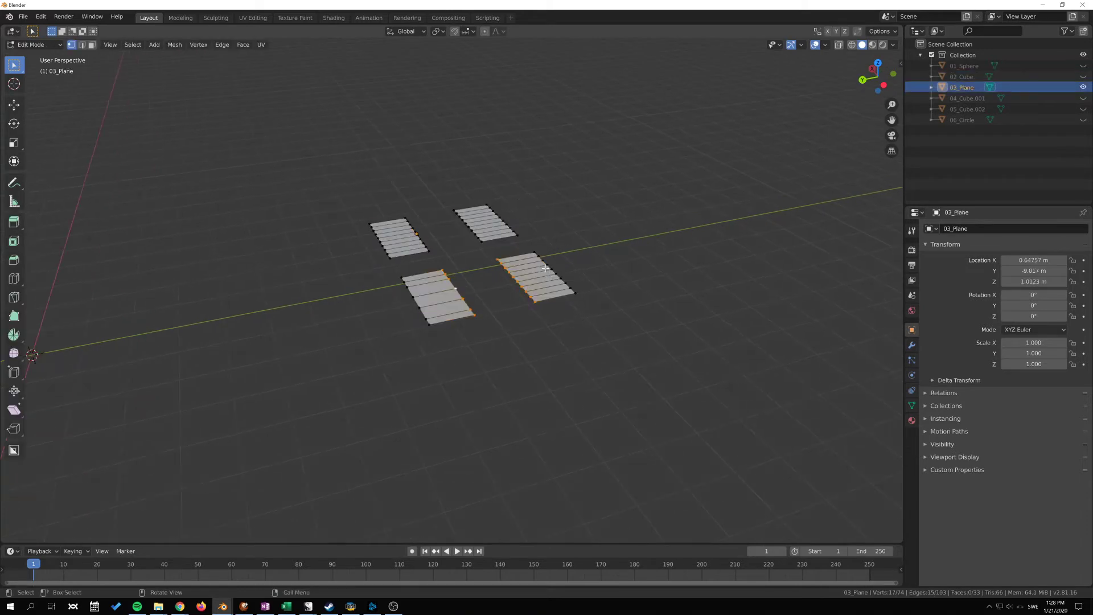
- Bridge the facing edges of the two far 03_Plane strips with Merge turned on and a Merge Factor of 0.510
middle_click_drag(483, 289, 497, 304)
scroll(497, 303, "up", 5)
middle_click_drag(500, 221, 529, 237)
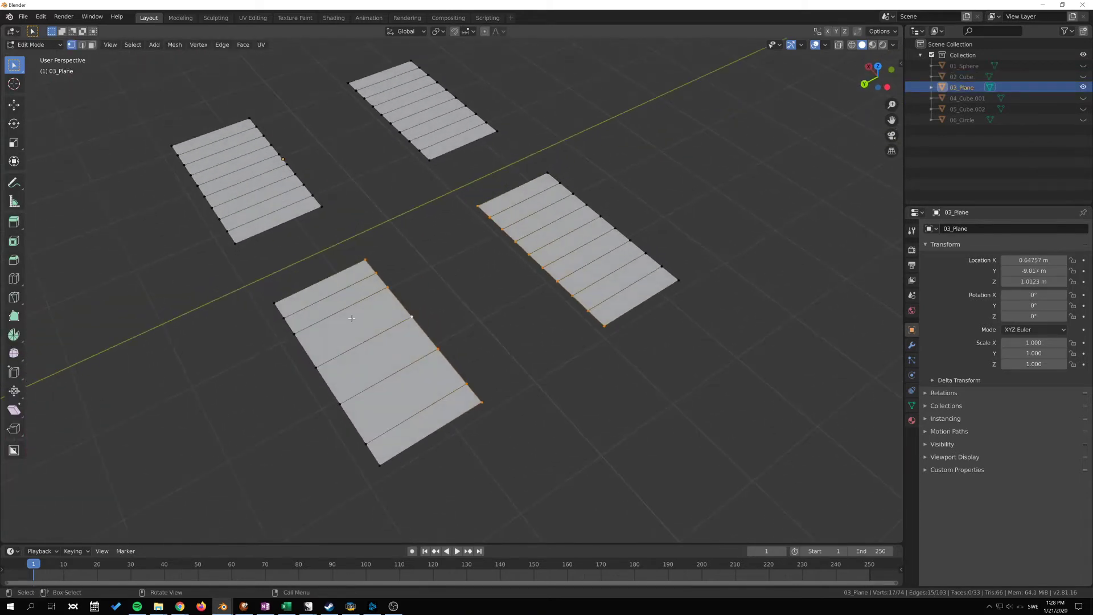
left_click(281, 151, "alt")
left_click(367, 108, "alt+shift")
key("F3")
type("bridge")
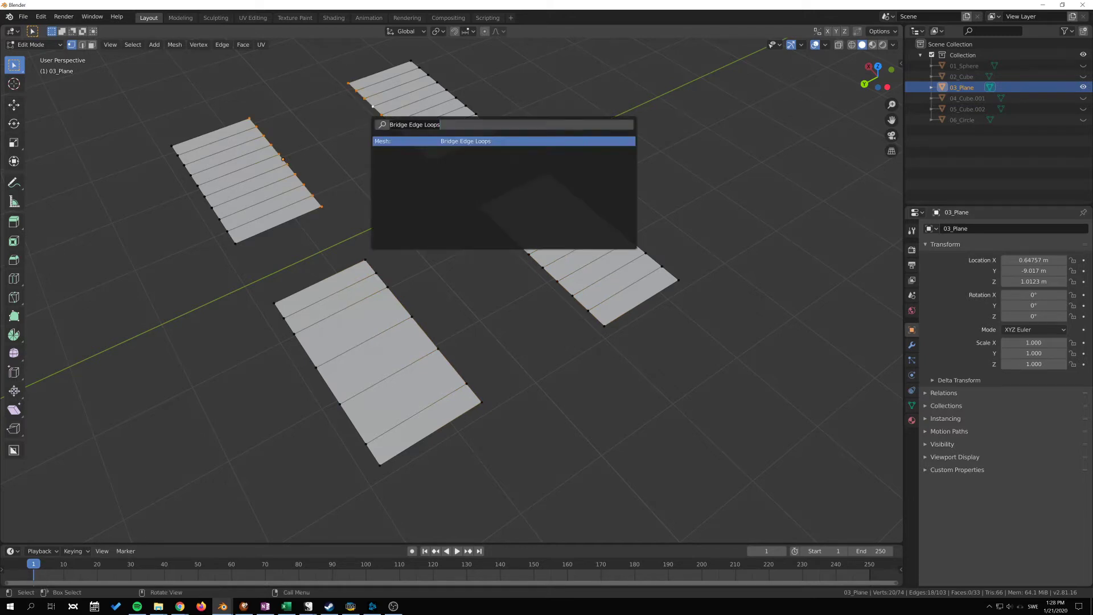
key("Return")
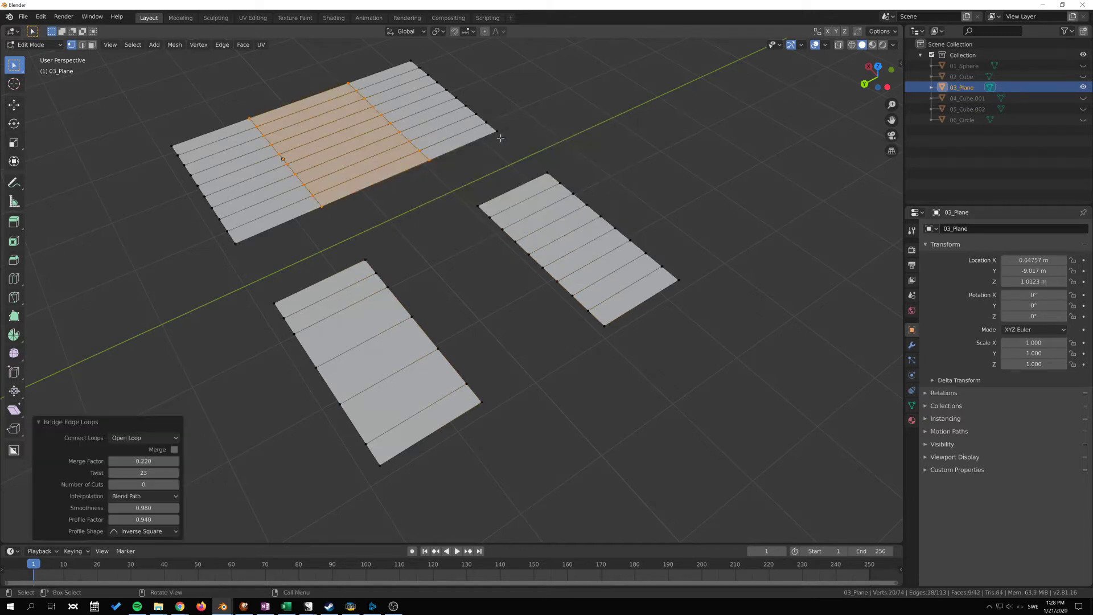
left_click(174, 450)
left_click_drag(146, 457, 256, 407)
- Run Bridge Edge Loops on the facing edges of the two near 03_Plane strips, compare Merge on and off, and leave it off
left_click(405, 305, "alt")
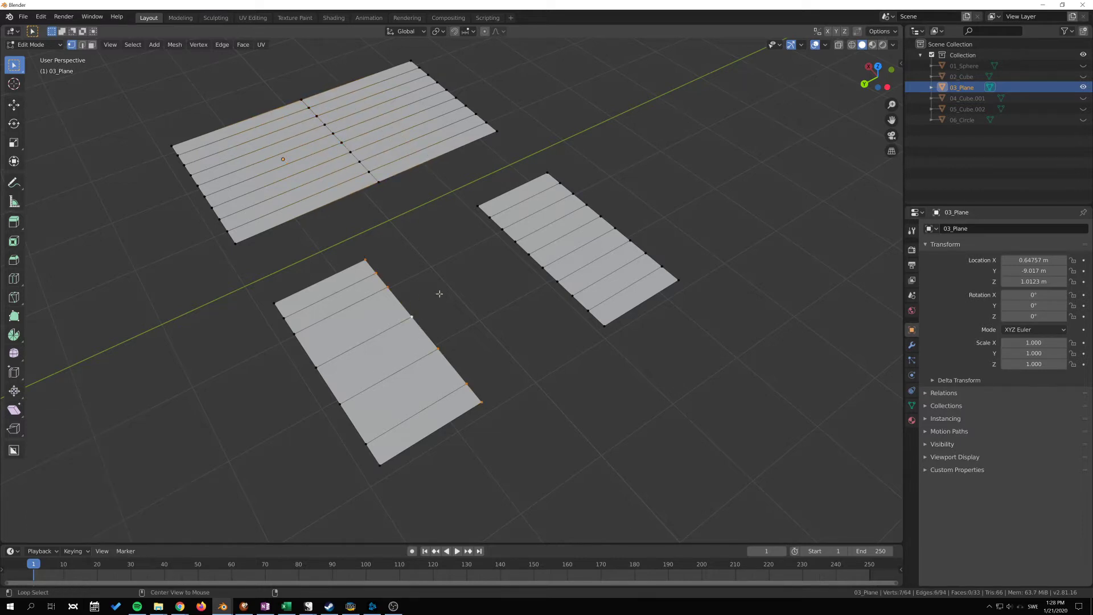
left_click(526, 244, "alt+shift")
key("F3")
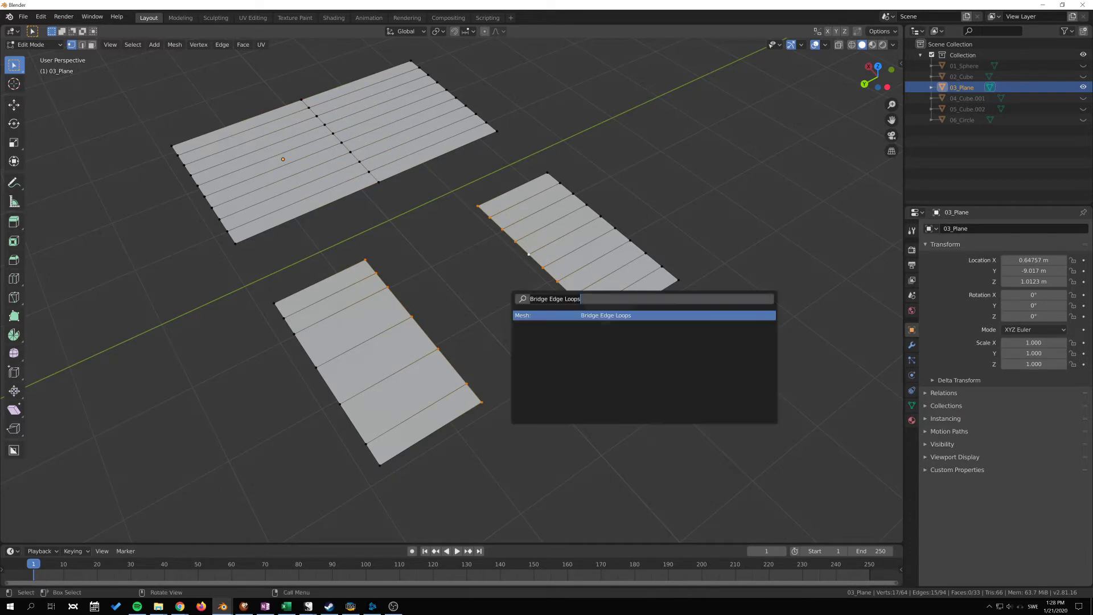
key("Return")
left_click(174, 449)
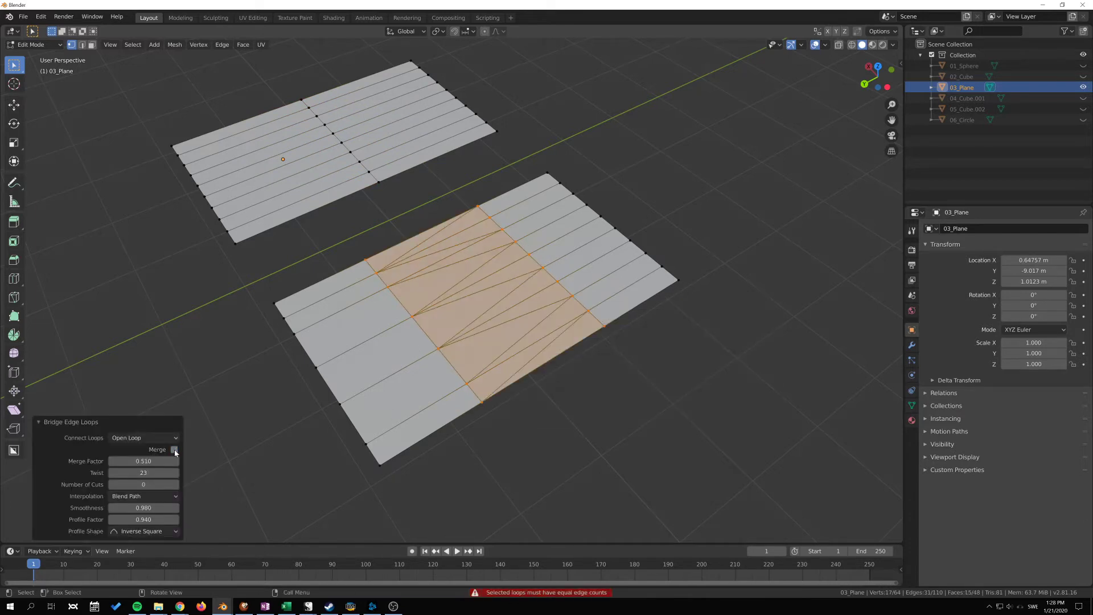
left_click(174, 449)
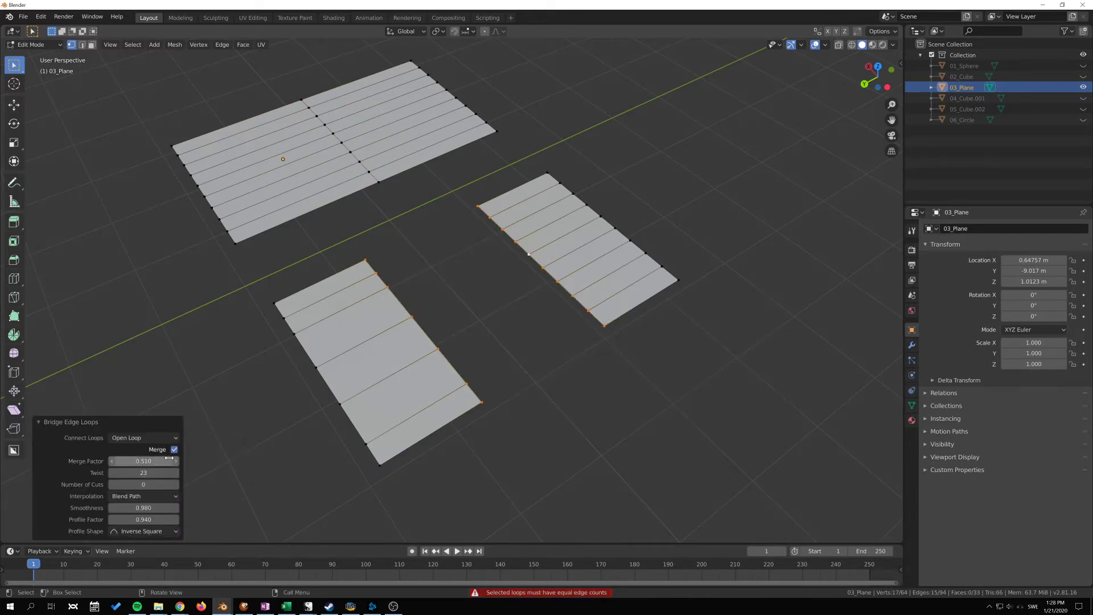
left_click(174, 450)
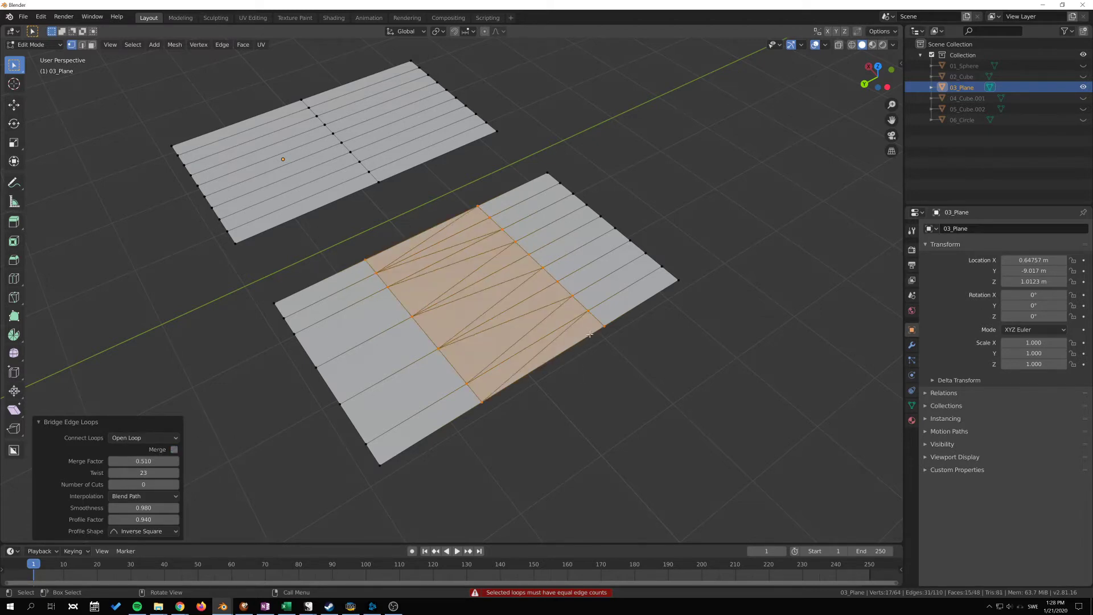
- Hide 03_Plane, leave Edit Mode, and show 04_Cube.001 and open it in Edit Mode
left_click(1084, 88)
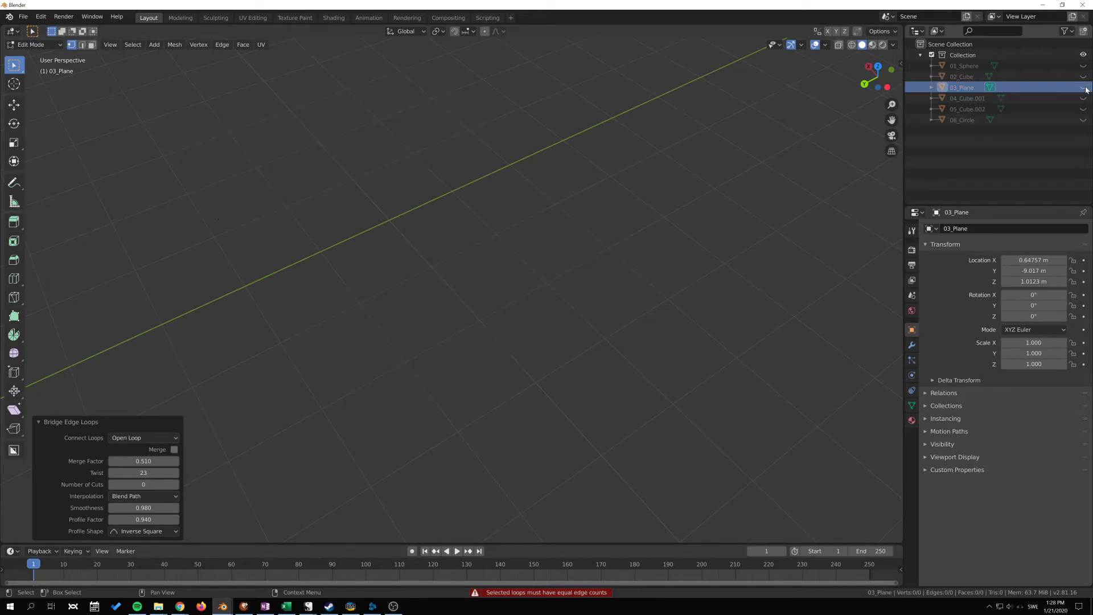
key("Tab")
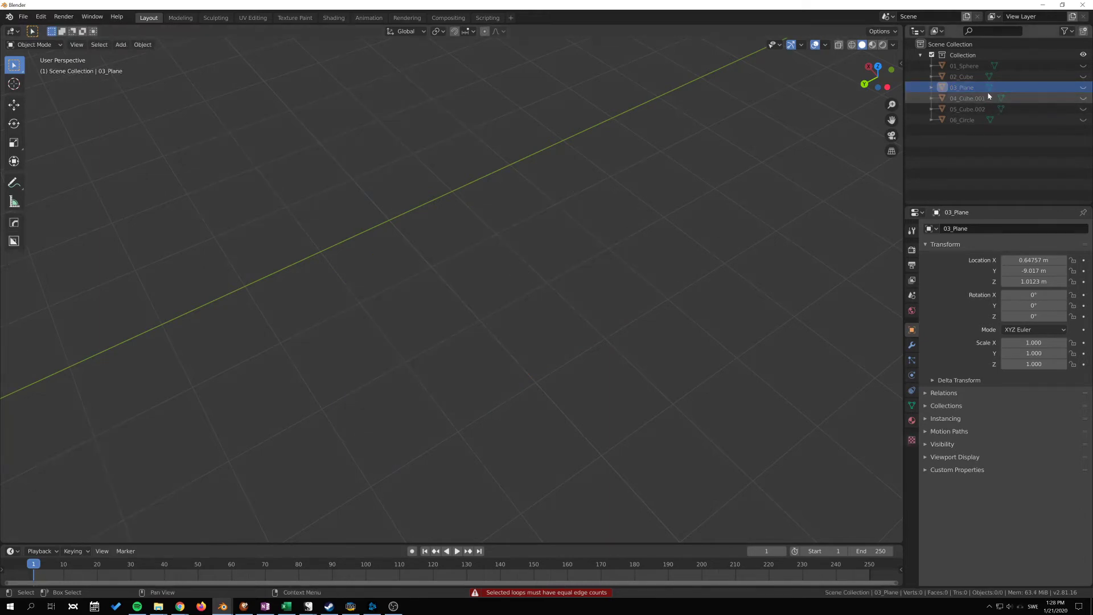
left_click(1084, 98)
middle_click_drag(806, 244, 477, 236)
left_click(586, 246)
middle_click_drag(393, 267, 579, 284)
key("Tab")
- Select the top faces of both 04_Cube.001 cubes and run Bridge Edge Loops on them
left_click(603, 213)
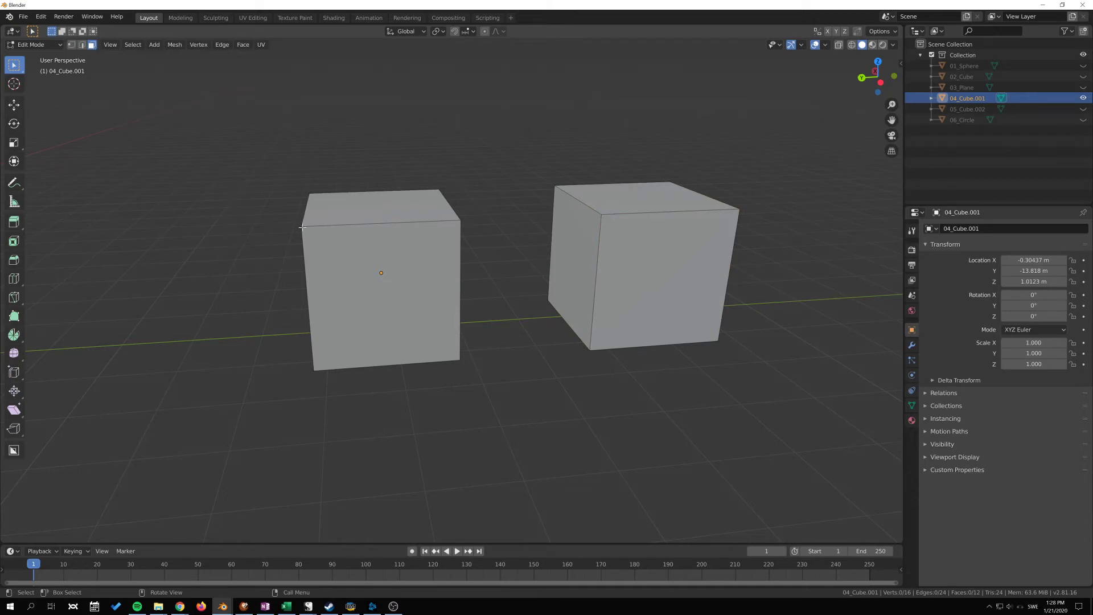
left_click(401, 212)
left_click(650, 196, "shift")
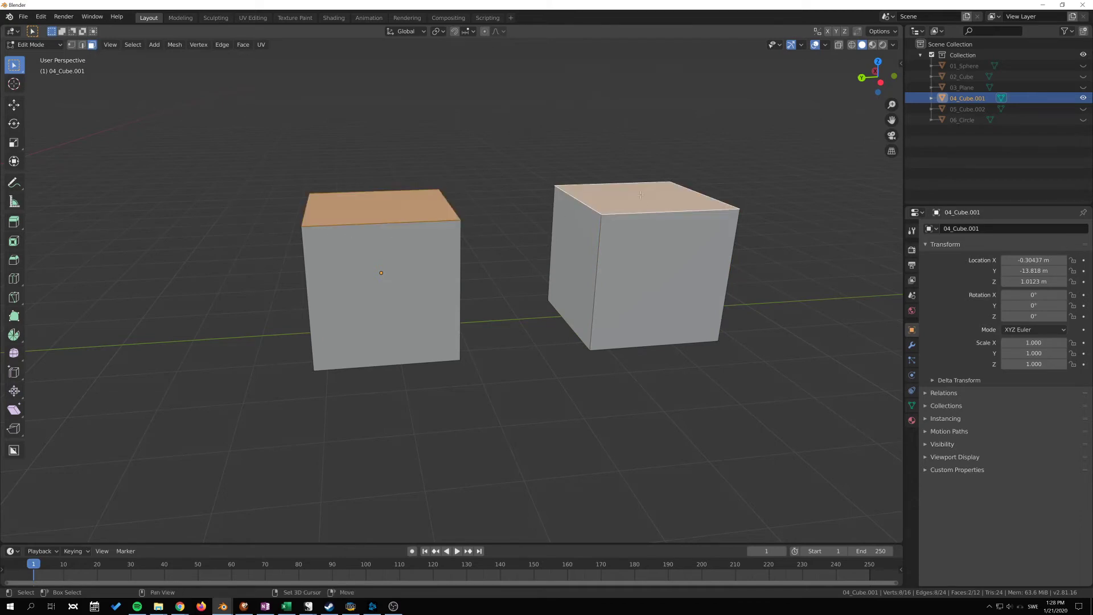
middle_click_drag(649, 196, 487, 241)
key("F3")
type("Bridge Edge Loops")
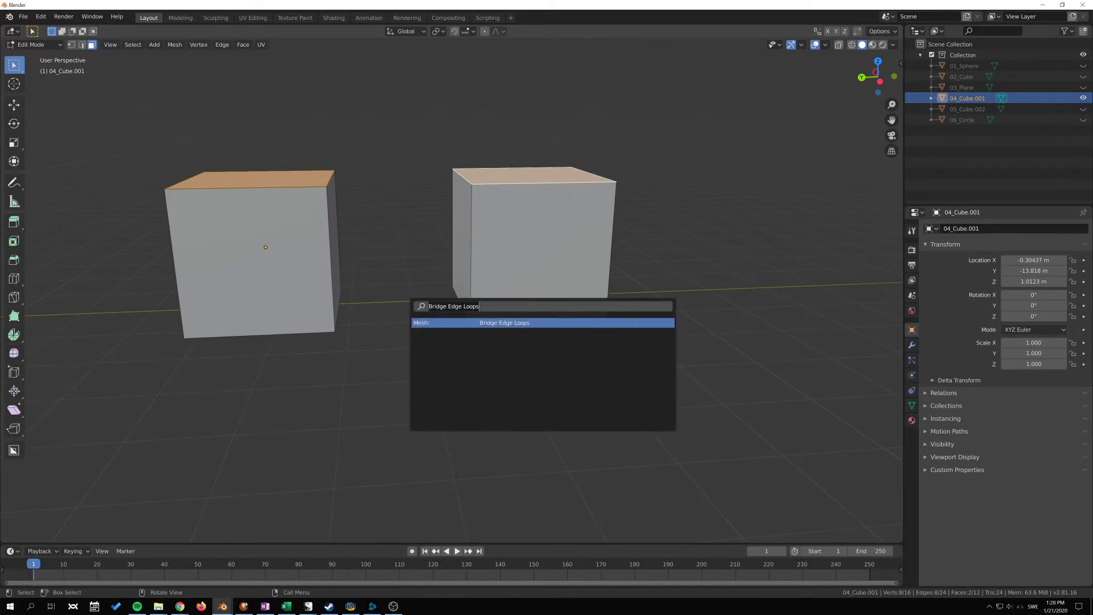
key("Return")
- Set the bridge between the two cubes to 10 cuts with a Smoothness of 1.590
middle_click_drag(433, 296, 374, 392)
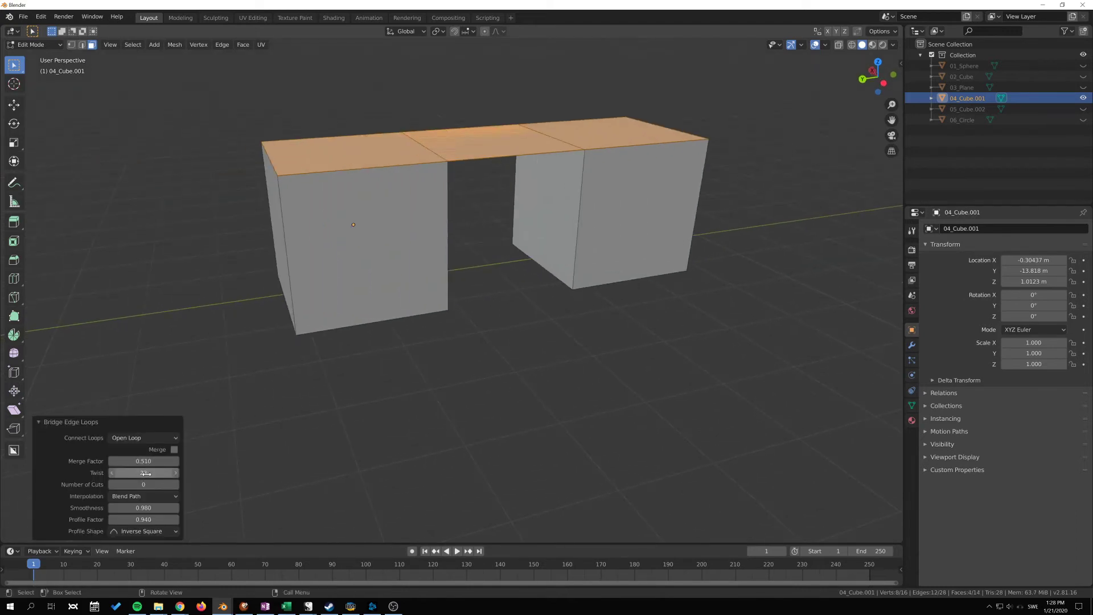
left_click_drag(143, 484, 164, 484)
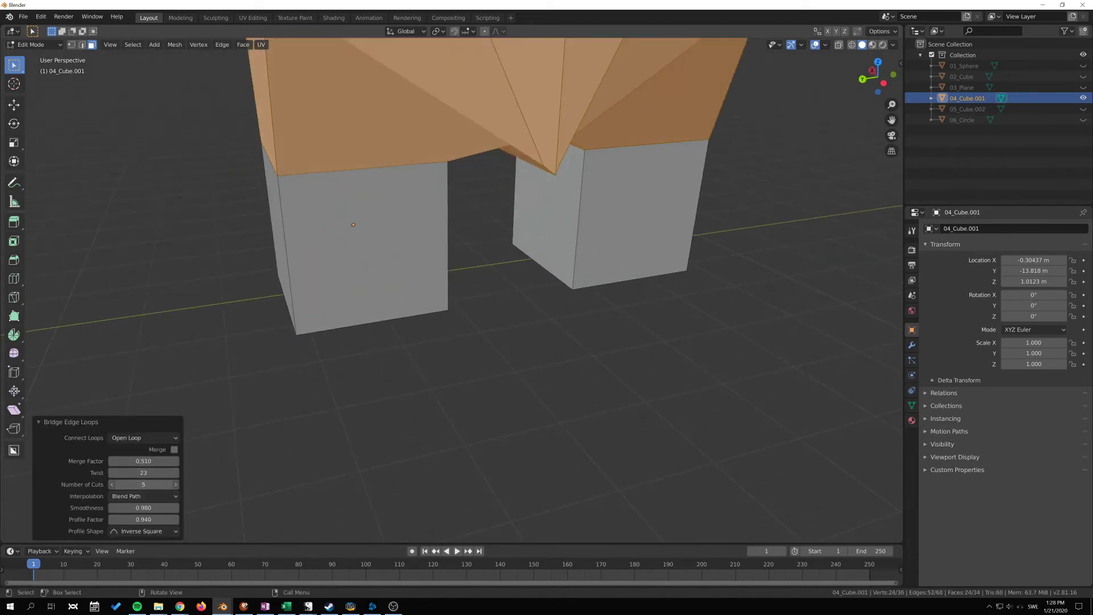
scroll(473, 322, "down", 3)
middle_click_drag(481, 305, 509, 267)
scroll(509, 267, "down", 3)
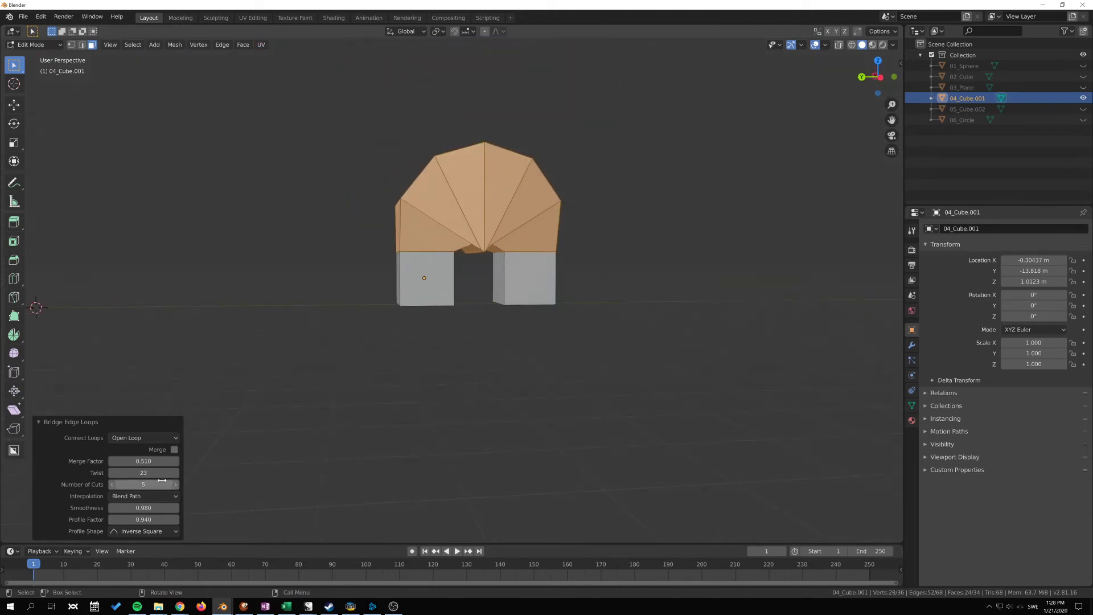
left_click_drag(162, 481, 191, 482)
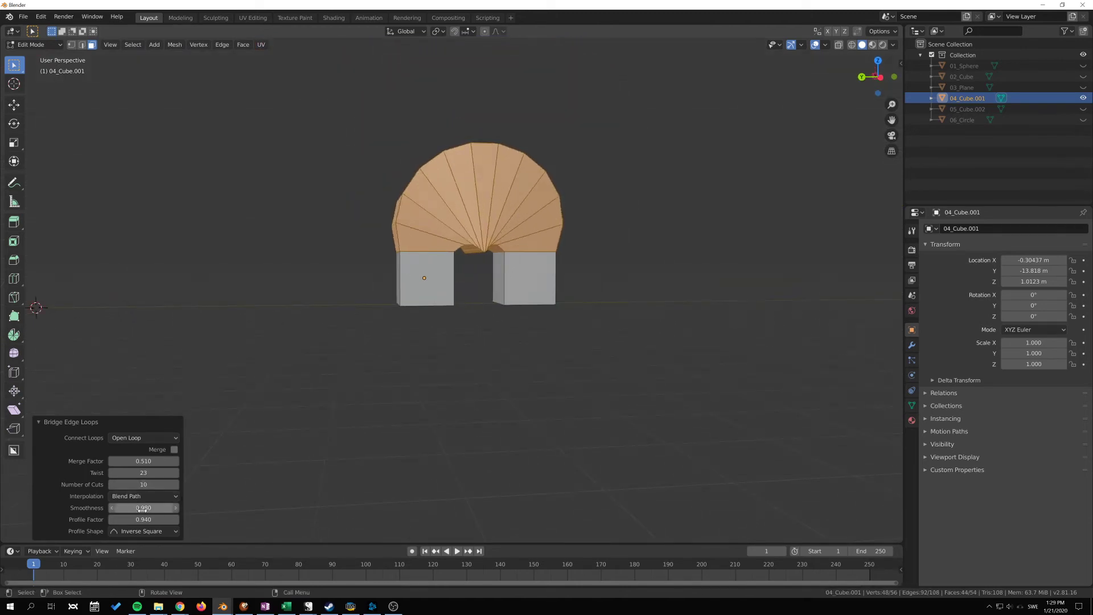
left_click_drag(143, 508, 57, 520)
- Try Linear interpolation on the arched bridge and return it to Blend Path
left_click(158, 499)
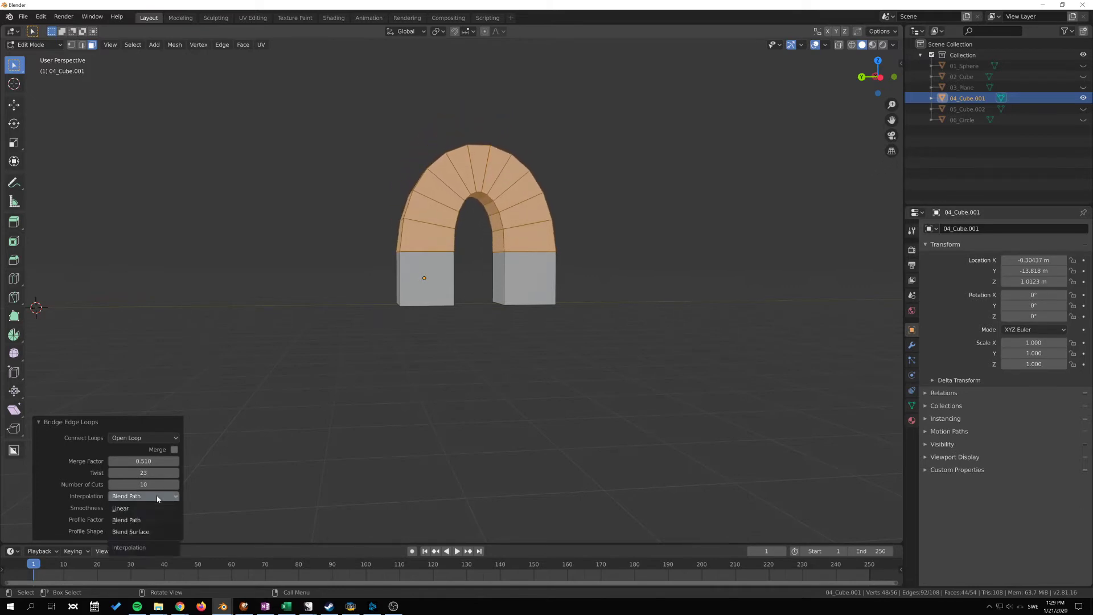
left_click(120, 508)
left_click(140, 496)
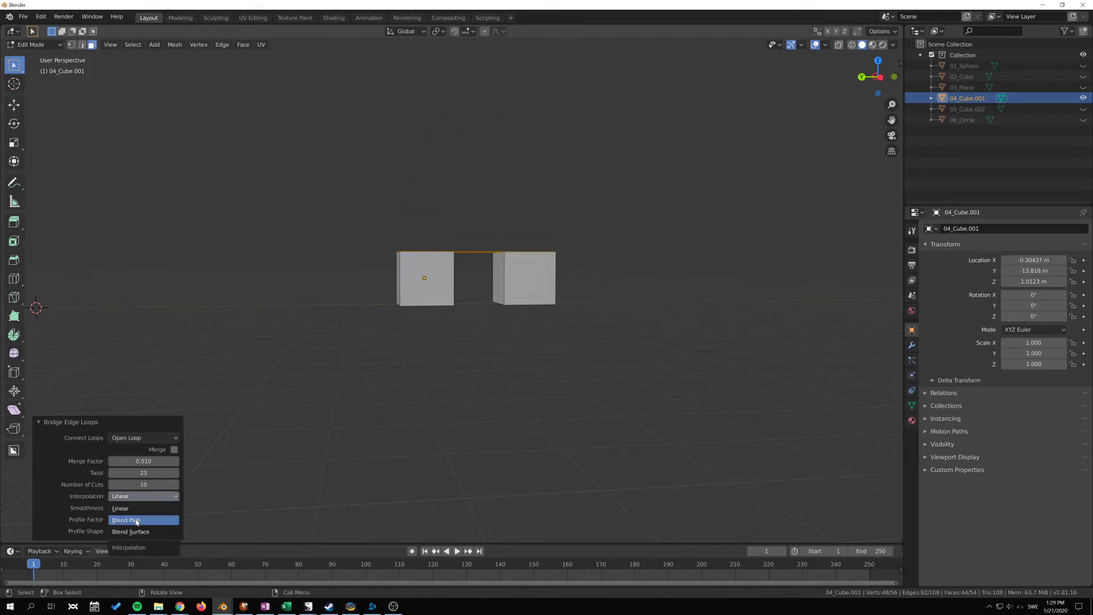
left_click(136, 520)
- Give the arched bridge a Profile Factor of 0.190 and the Root profile shape
middle_click_drag(445, 396, 437, 432)
mouse_move(138, 519)
left_mouse_down()
mouse_move(168, 519)
mouse_move(158, 520)
left_mouse_up()
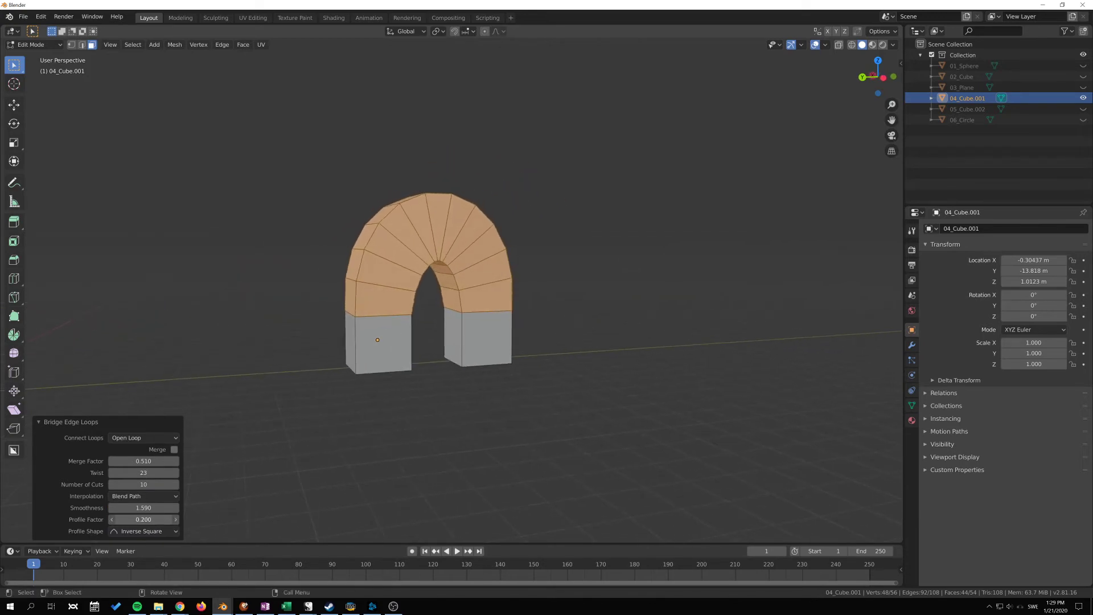
left_click(144, 534)
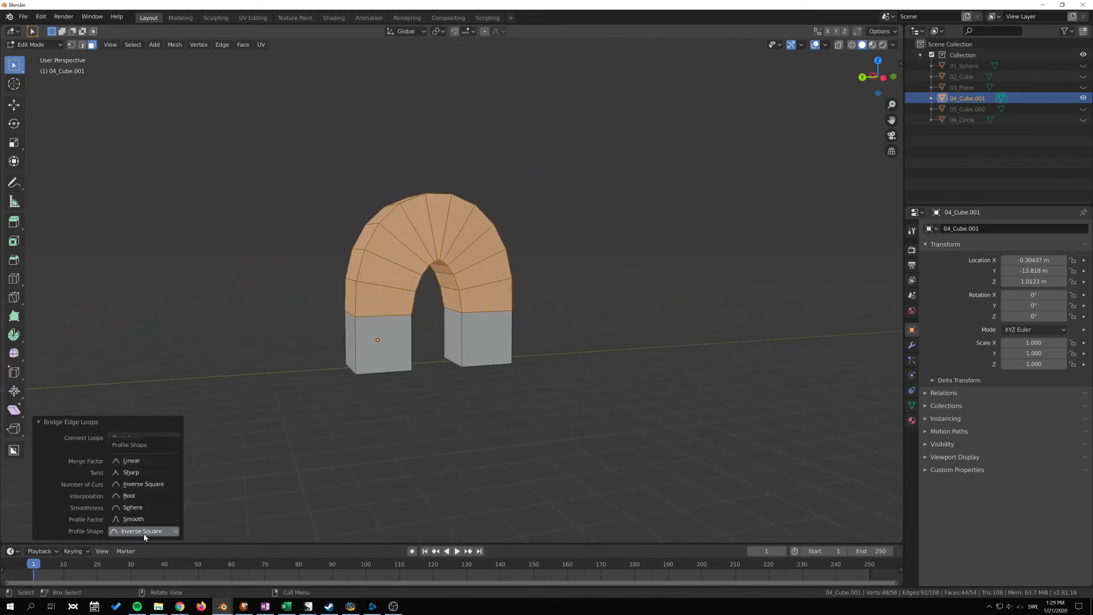
left_click(152, 496)
- Examine the arch from several angles and check its inside with X-ray temporarily enabled
middle_click_drag(427, 392, 150, 411)
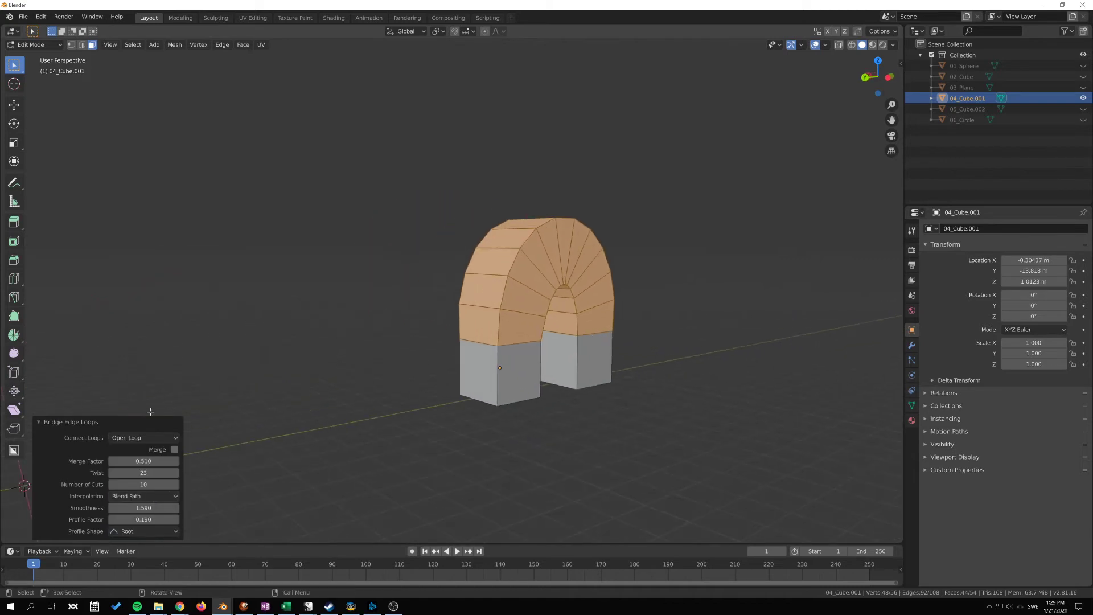
middle_click_drag(589, 292, 547, 359, "shift")
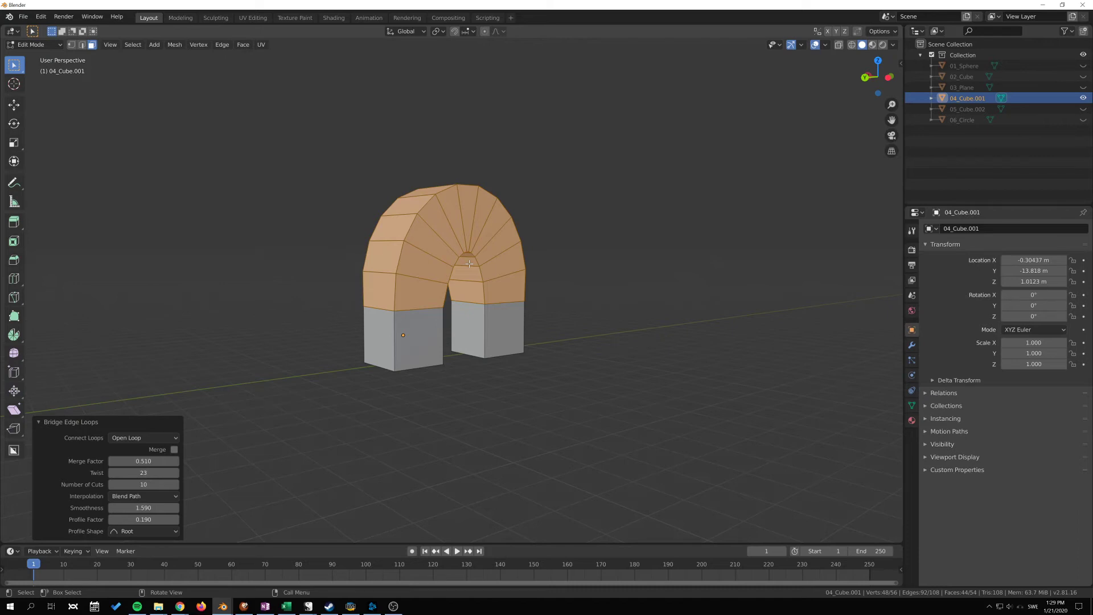
middle_click_drag(505, 213, 536, 214)
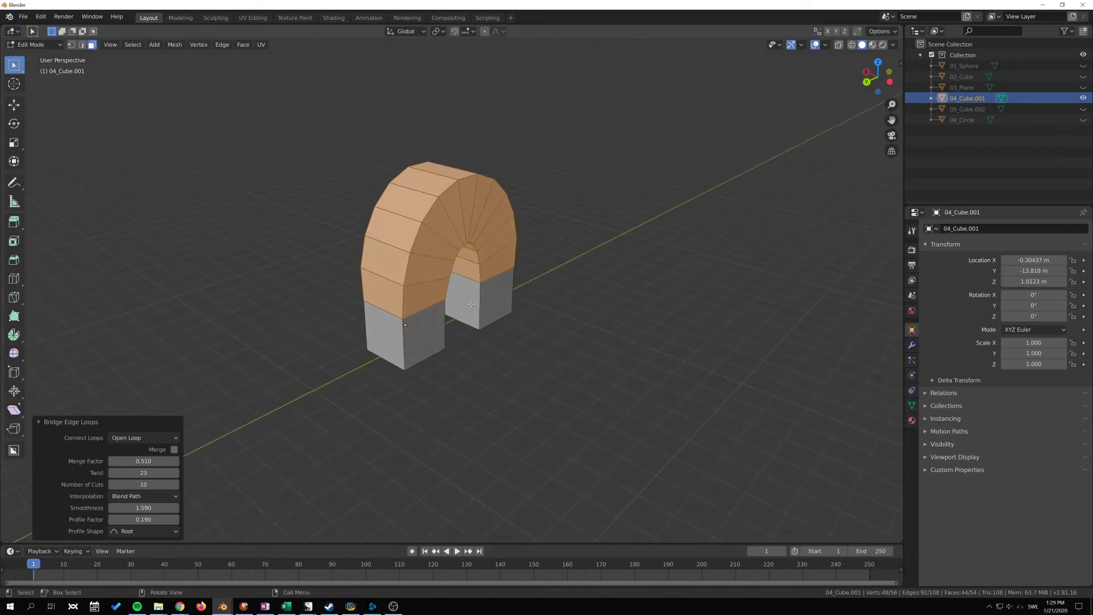
key("alt+z")
scroll(471, 303, "up", 5)
middle_click_drag(471, 304, 363, 320)
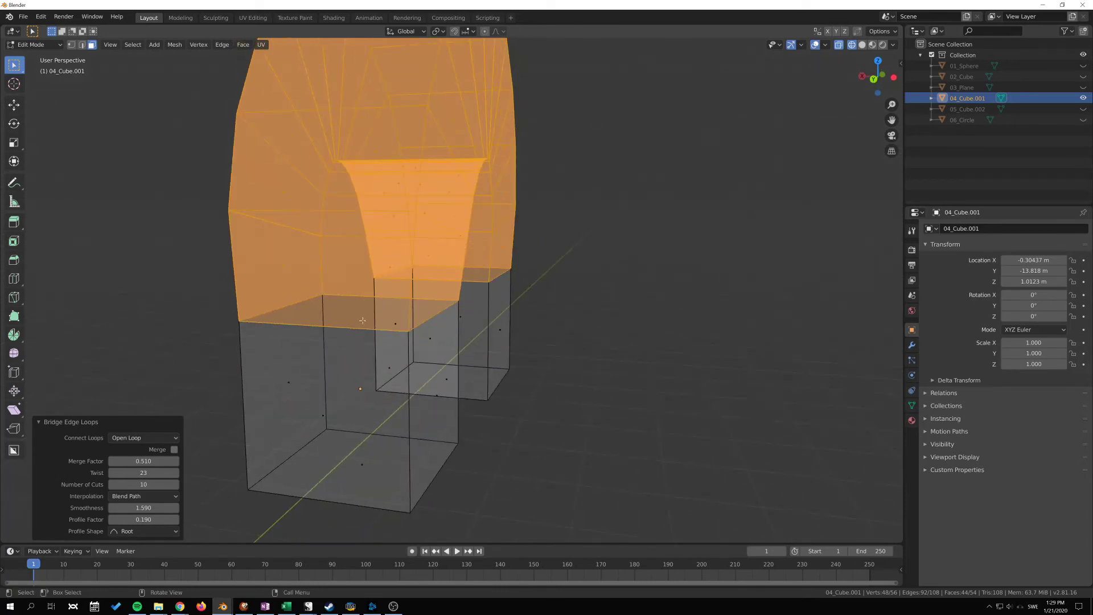
key("alt+z")
middle_click_drag(516, 342, 544, 287)
scroll(586, 310, "down", 3)
- Leave Edit Mode, hide 04_Cube.001, and show 05_Cube.002 and open it in Edit Mode
key("Tab")
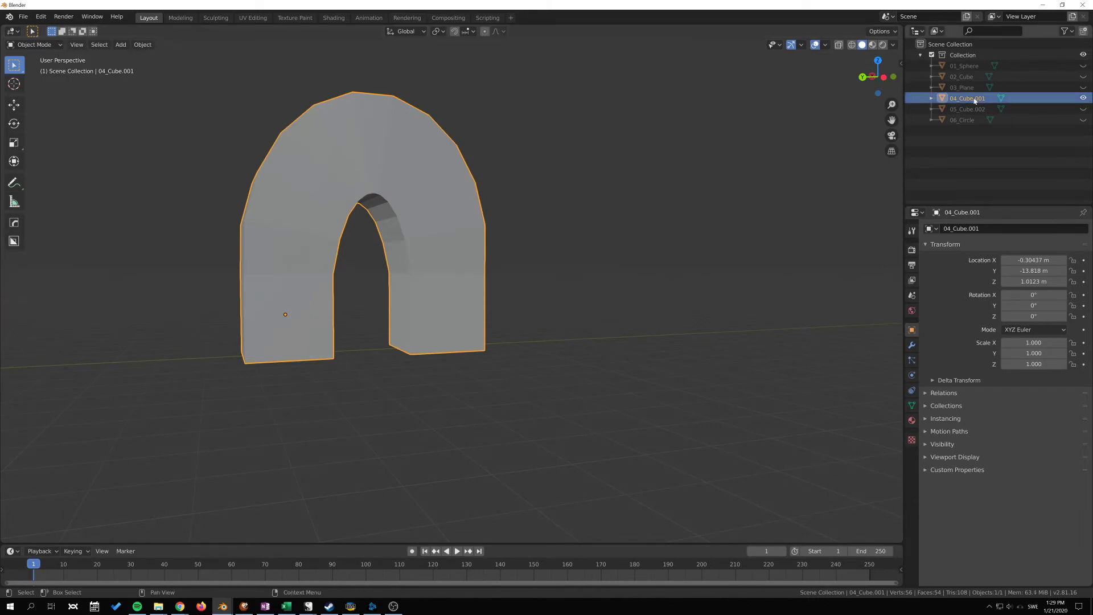
left_click(1084, 98)
left_click(1084, 108)
middle_click_drag(696, 203, 626, 228)
left_click(534, 296)
key("Tab")
middle_click_drag(534, 295, 480, 220)
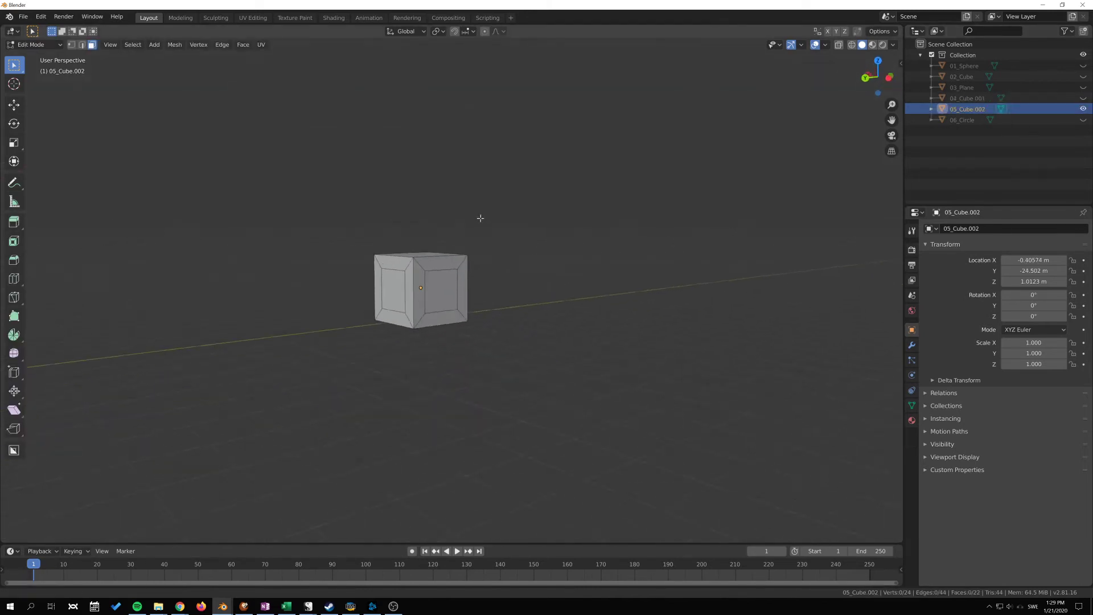
- Select the inset faces on two opposite sides of 05_Cube.002 and bridge them to cut a hole through the cube
scroll(452, 239, "up", 6)
middle_click_drag(515, 259, 602, 272)
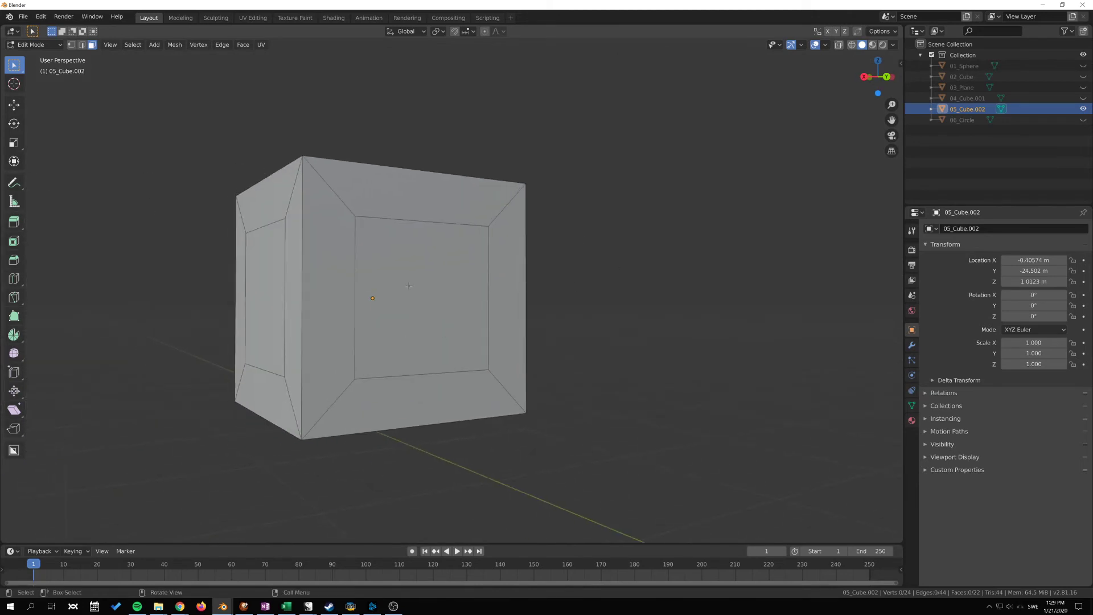
left_click(409, 286)
middle_click_drag(409, 285, 502, 302)
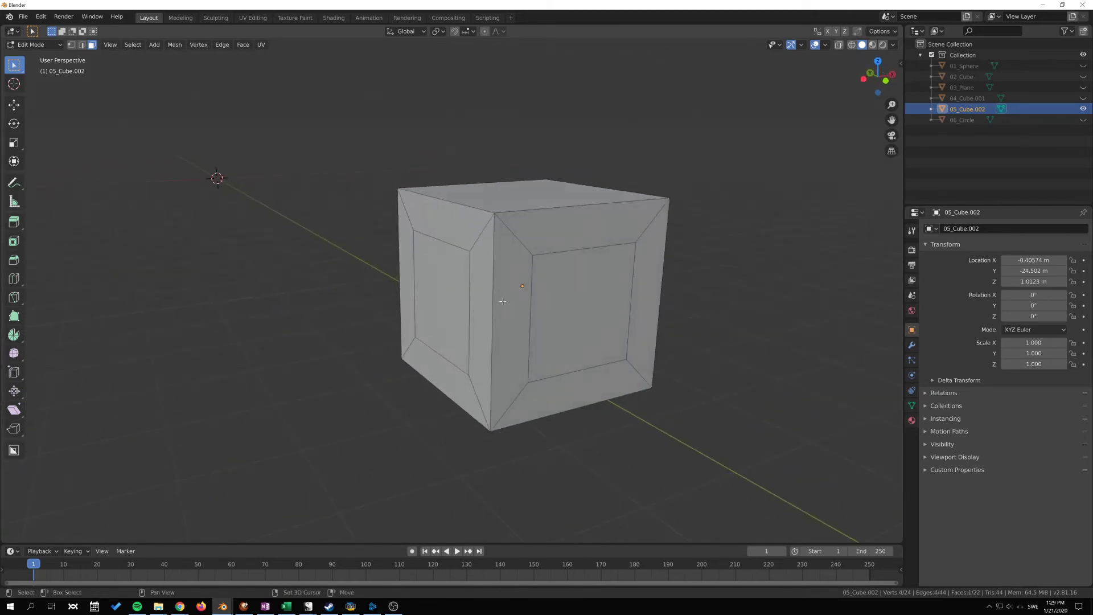
left_click(598, 296, "shift")
scroll(603, 291, "down", 2)
middle_click_drag(604, 291, 604, 322)
key("F3")
key("Return")
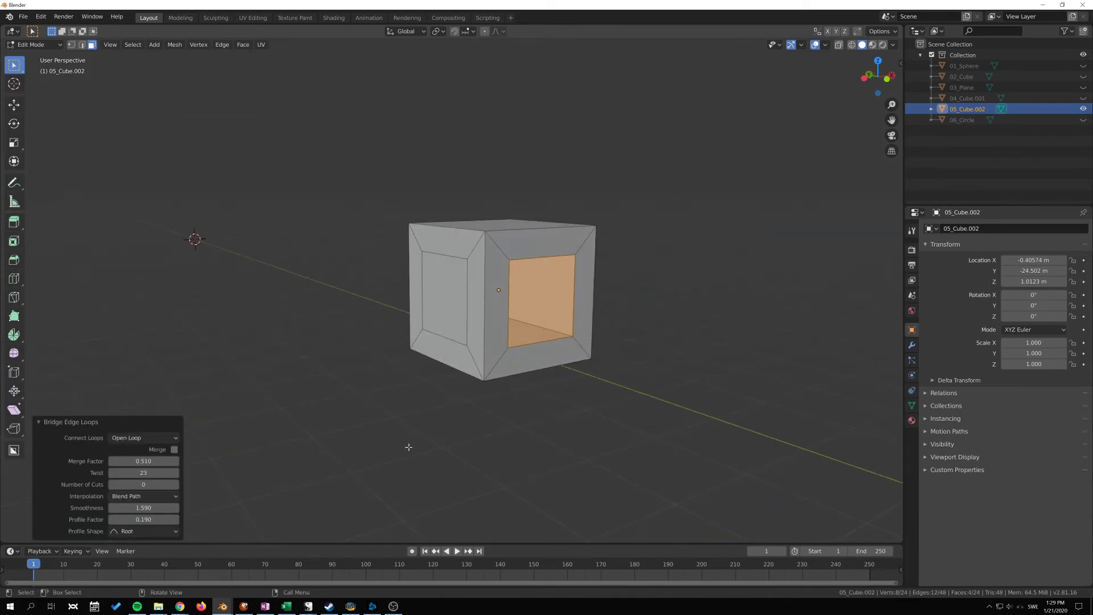
- Set the Number of Cuts to 13 for the bridged tunnel in 05_Cube.002 and inspect its inner walls
middle_click_drag(408, 447, 433, 450)
left_click_drag(139, 485, 170, 485)
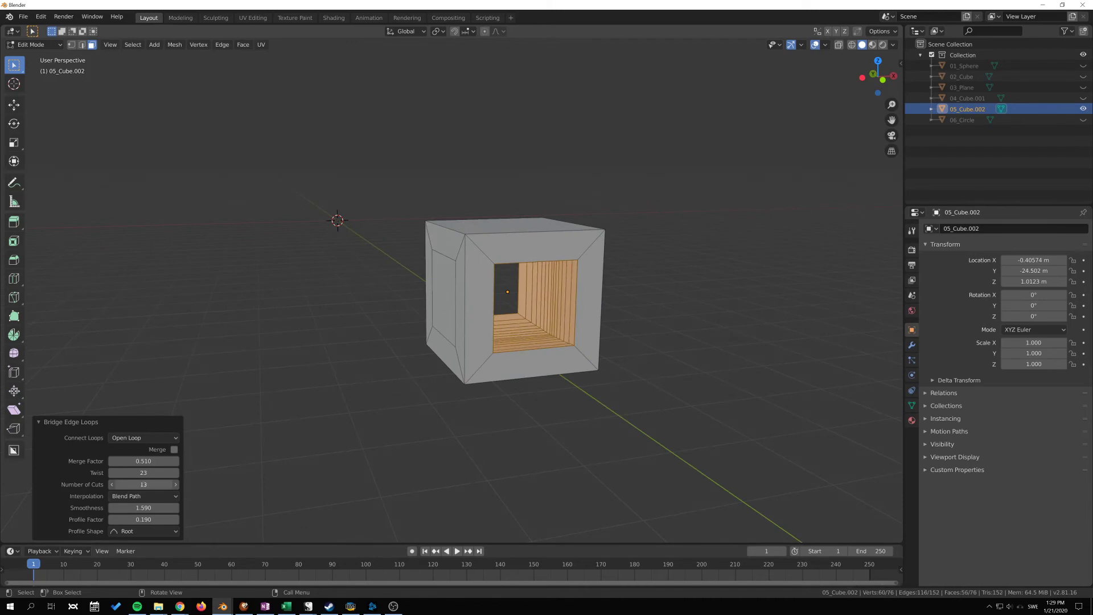
middle_click_drag(393, 341, 474, 356)
mouse_move(383, 347)
middle_mouse_down()
mouse_move(500, 398)
mouse_move(394, 332)
middle_mouse_up()
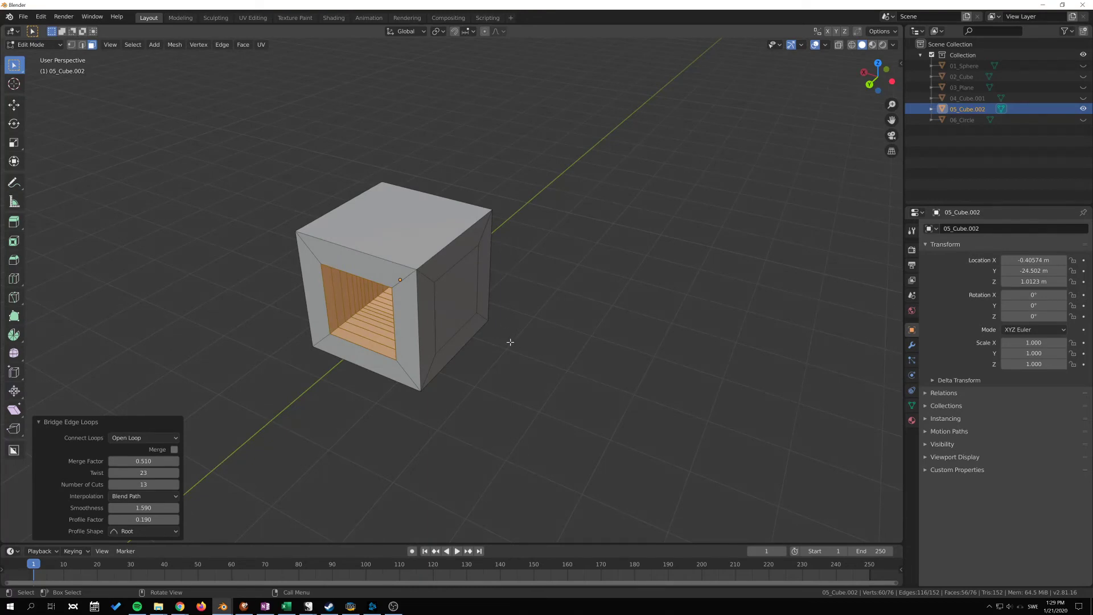
middle_click_drag(510, 343, 492, 259)
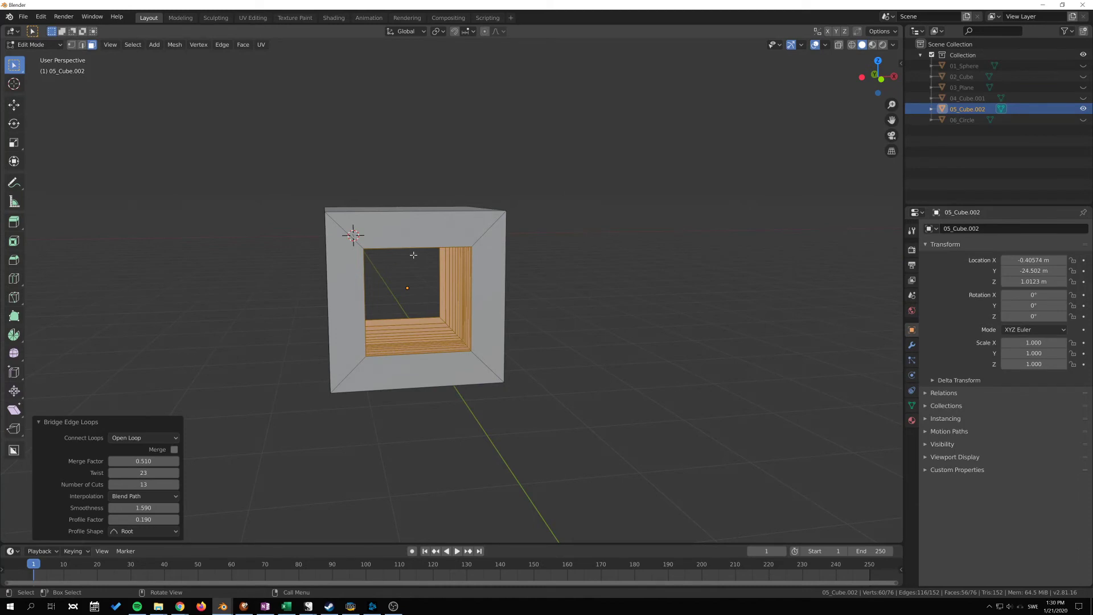
middle_click_drag(413, 255, 511, 248)
- Leave Edit Mode, hide 05_Cube.002 and show 06_Circle with all its circles in view
key("Tab")
scroll(550, 281, "down", 4)
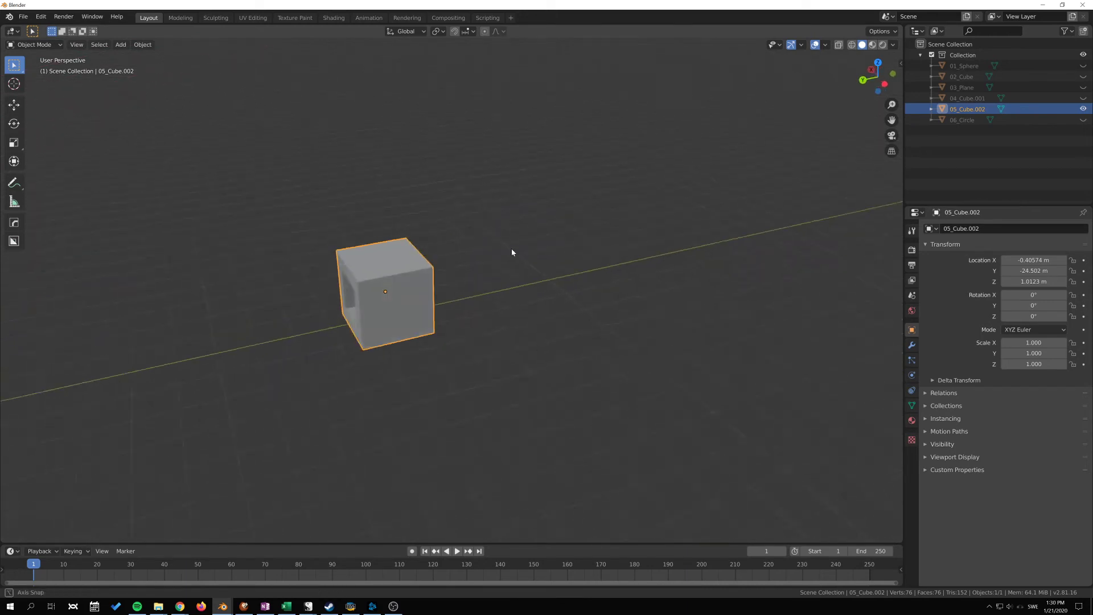
left_click(1084, 109)
left_click(1084, 120)
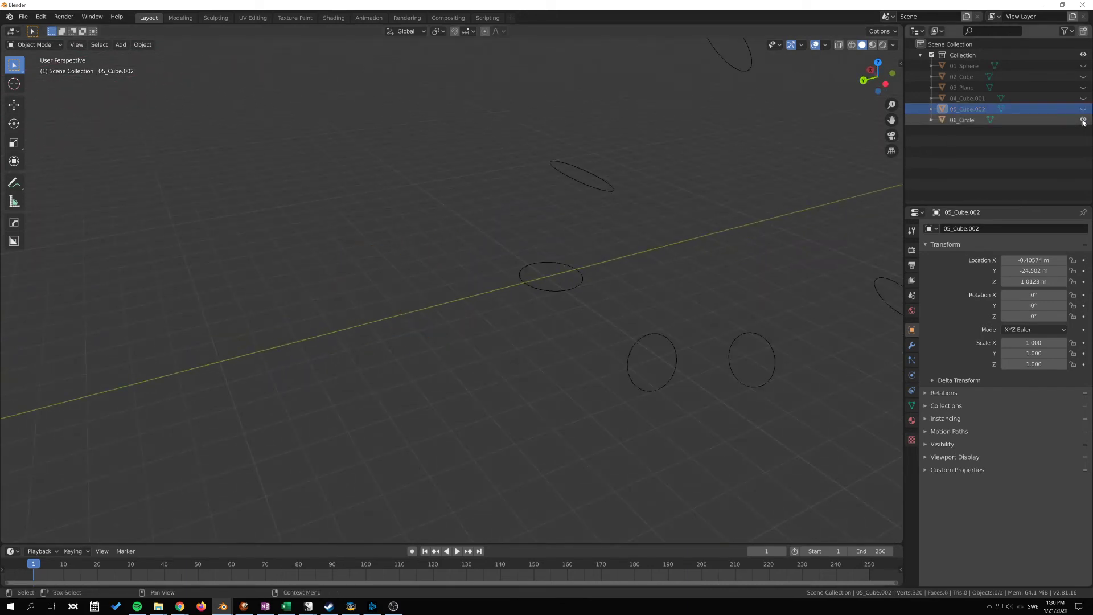
middle_click_drag(772, 197, 527, 228, "shift")
scroll(470, 264, "down", 2)
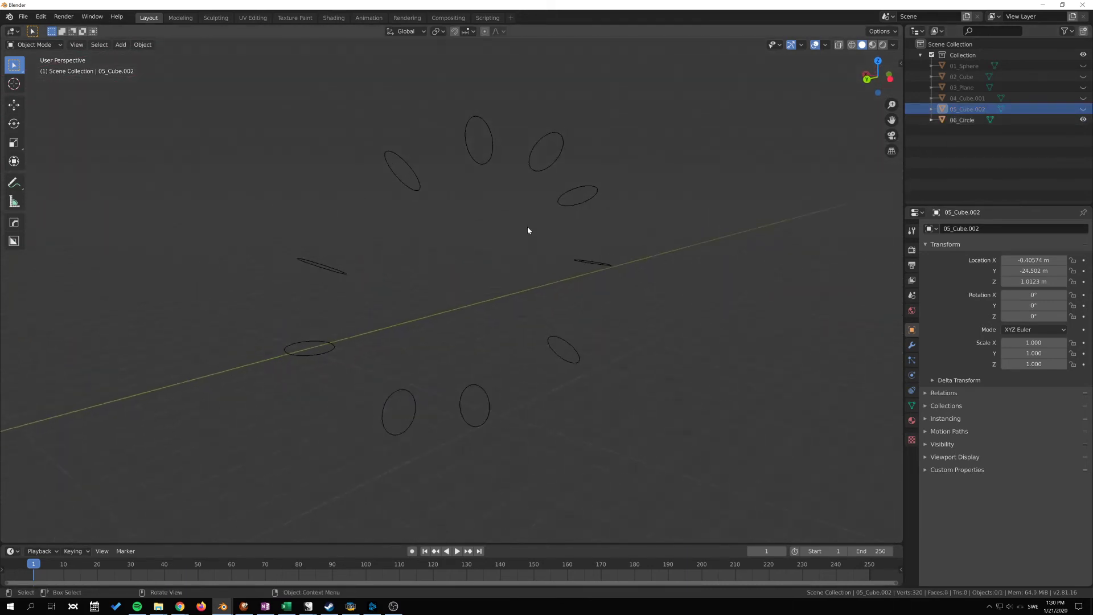
- Select all vertices of 06_Circle in Edit Mode and bridge the circles into a tube
left_click(494, 148)
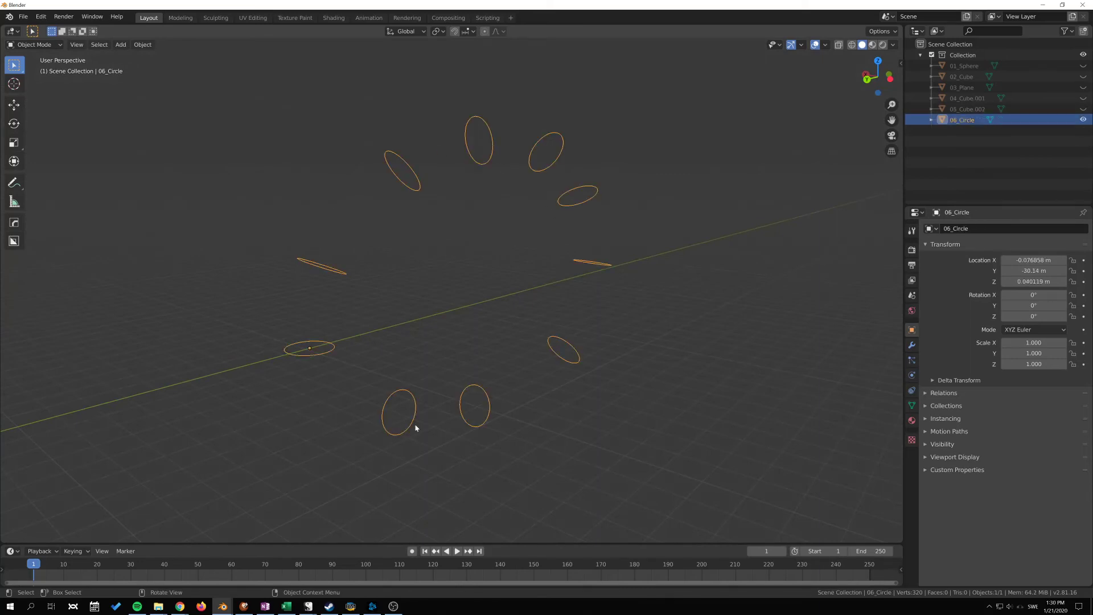
key("Tab")
key("1")
key("a")
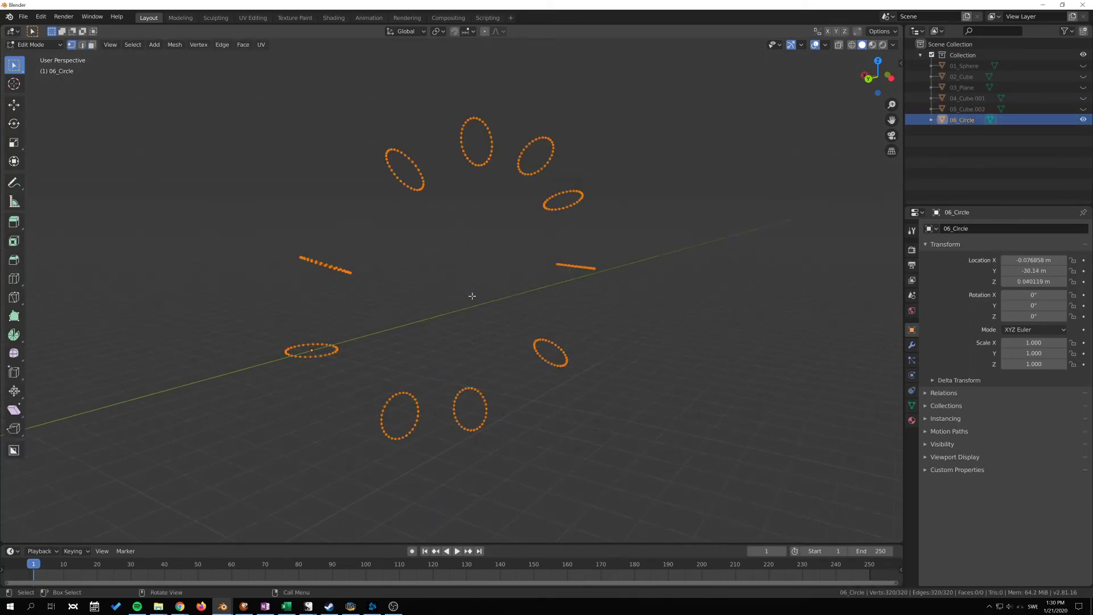
middle_click_drag(471, 298, 507, 304)
key("F3")
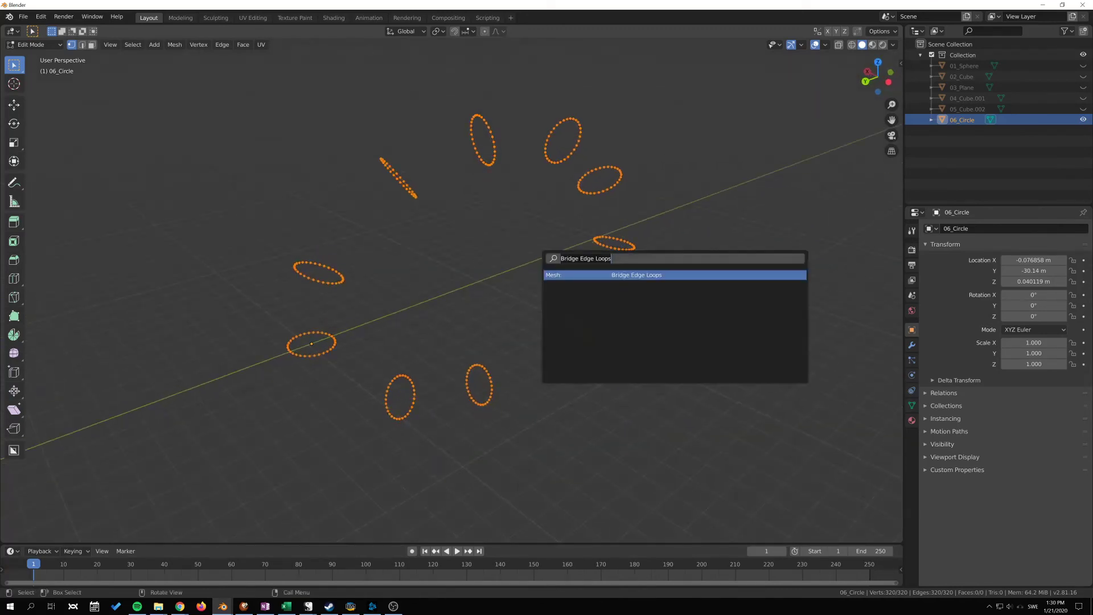
key("Return")
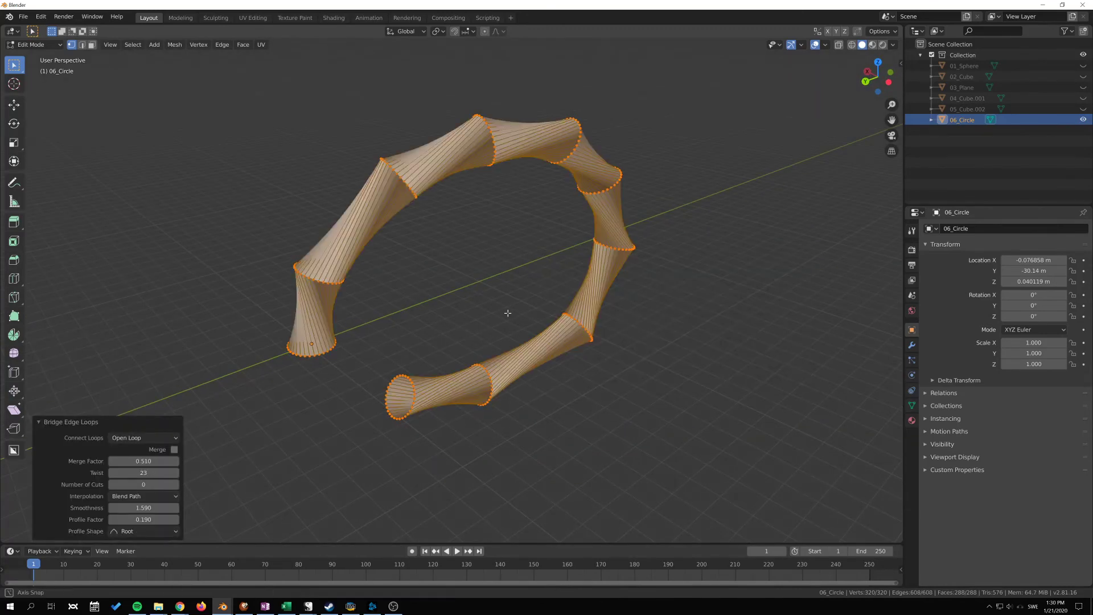
middle_click_drag(508, 310, 348, 252)
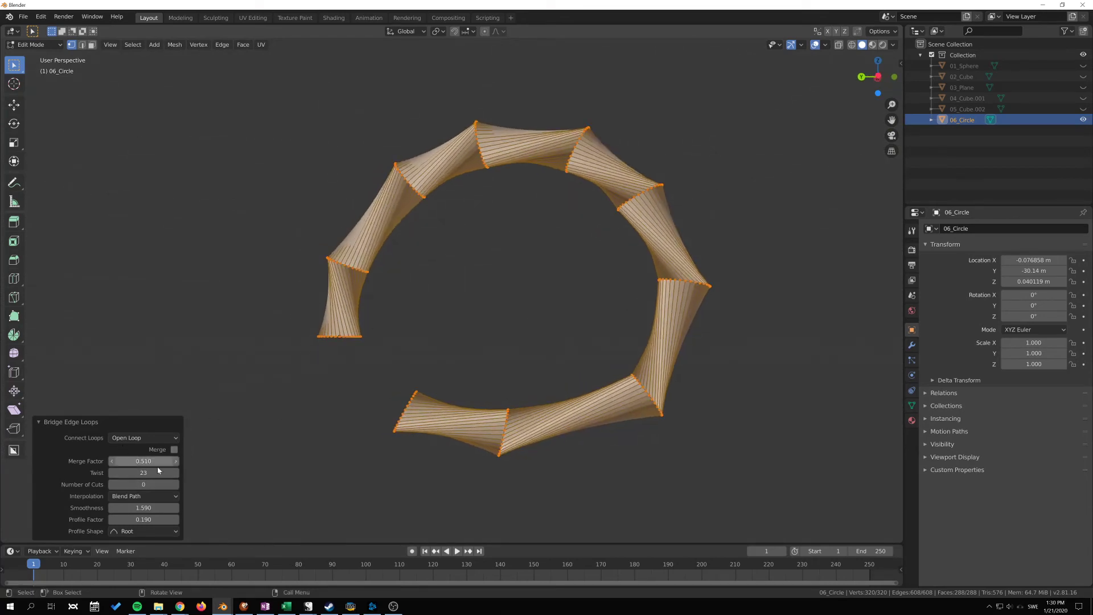
- Try the Loop Pairs connection on the bridged circles, then return to Open Loop
left_click(136, 438)
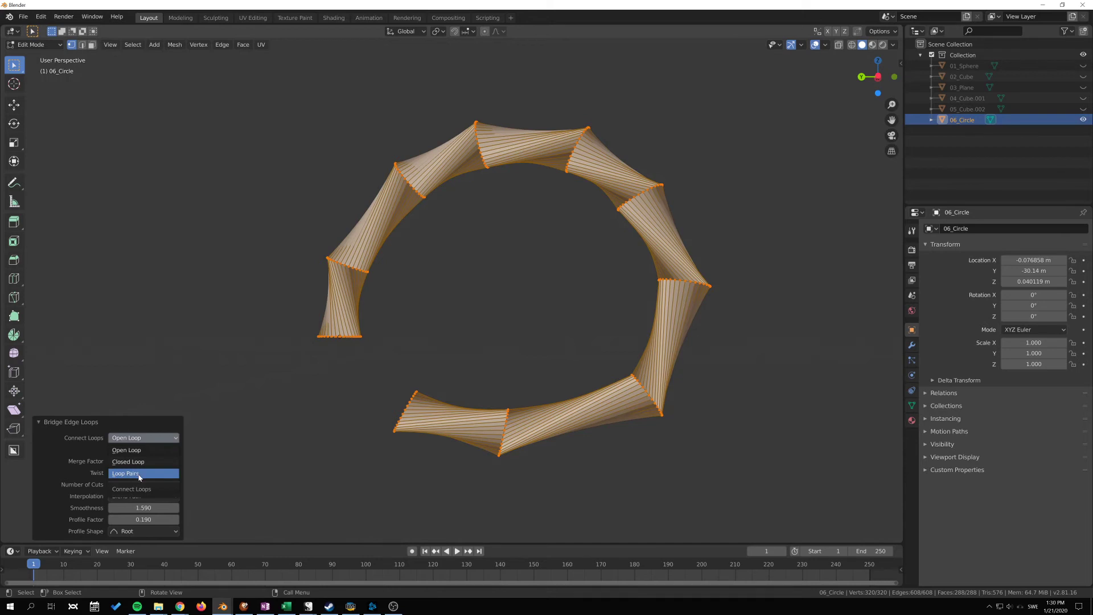
left_click(139, 475)
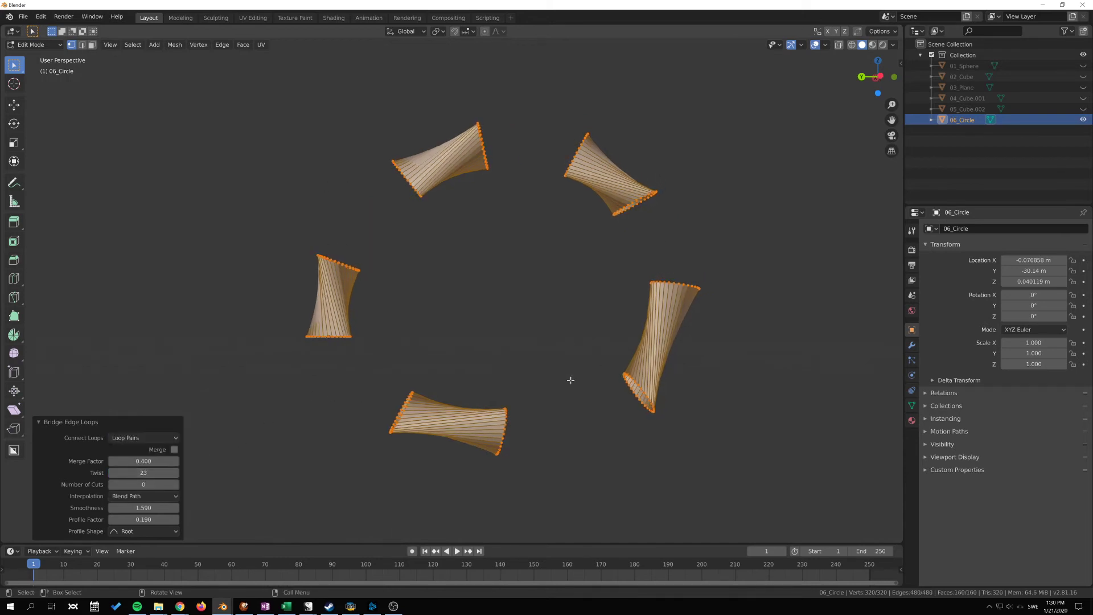
left_click(143, 438)
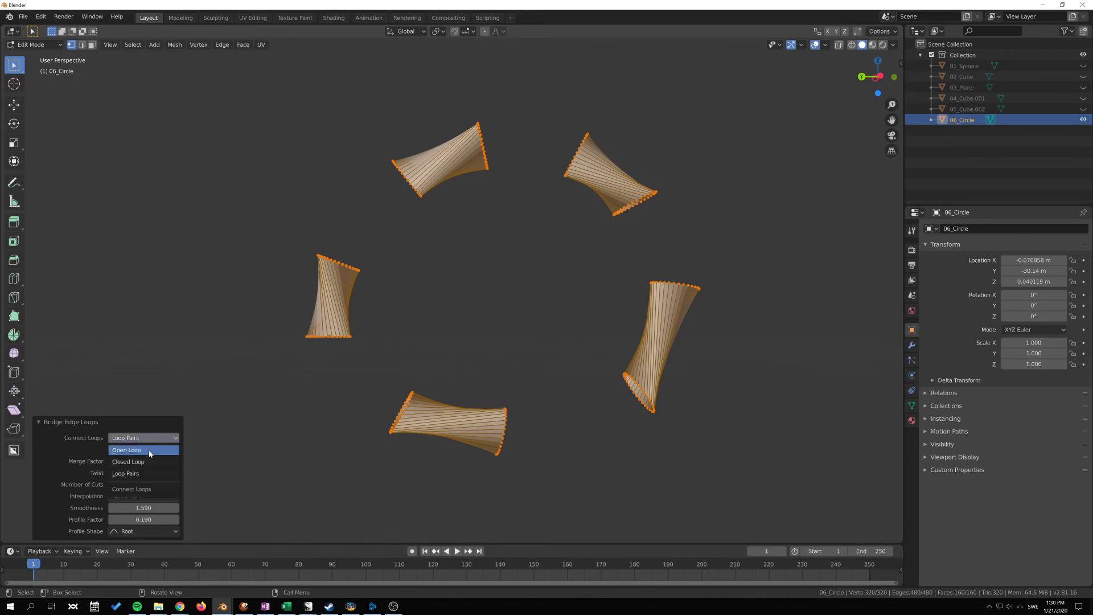
left_click(149, 449)
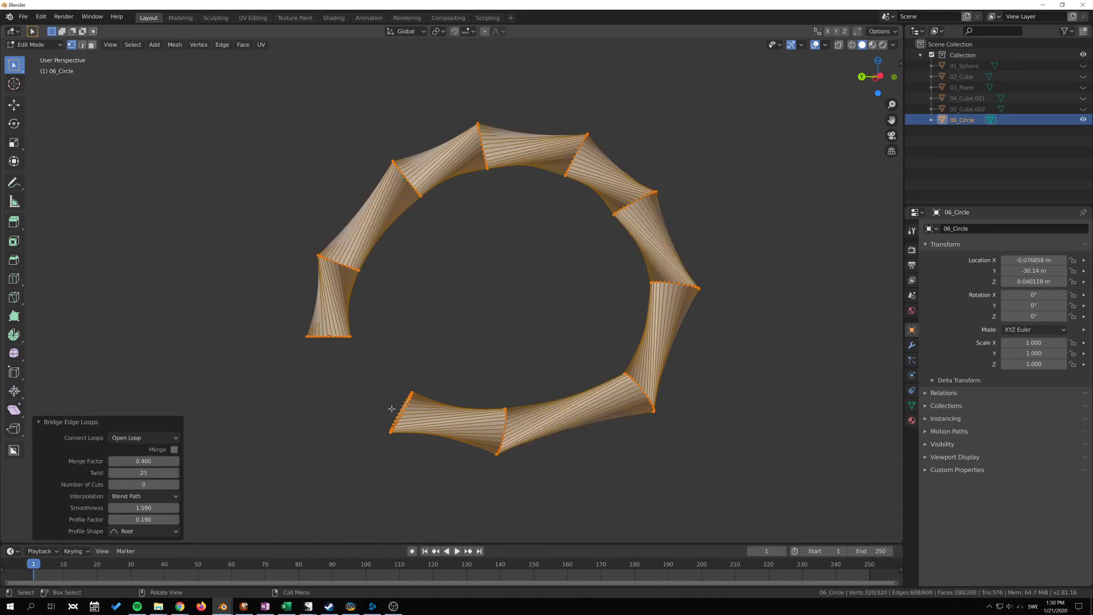
- Connect the circles as a Closed Loop and set the Twist to -2
left_click(159, 439)
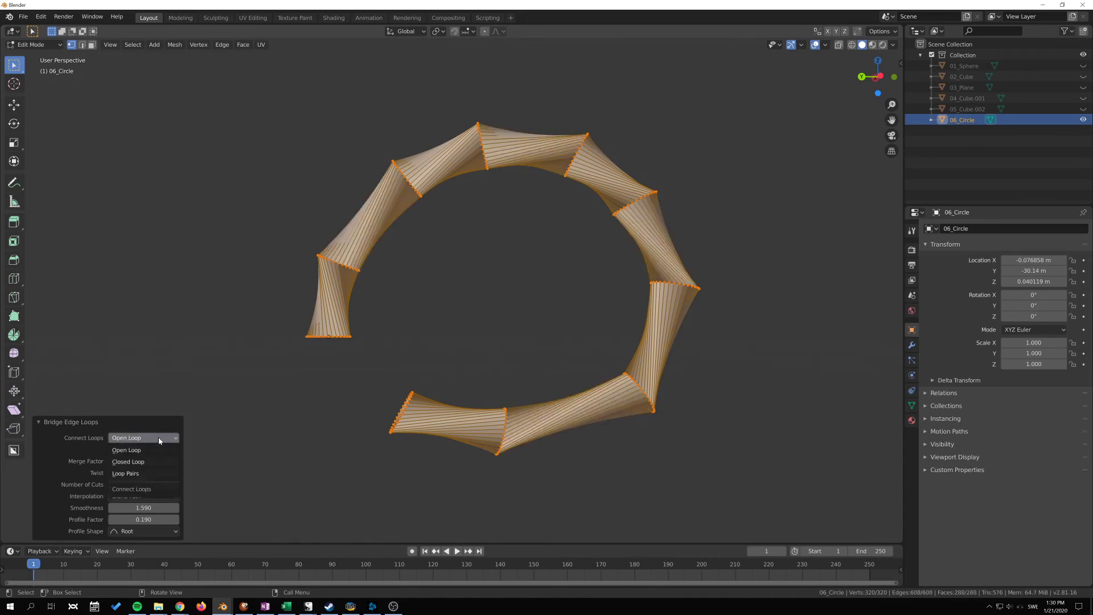
left_click(143, 462)
middle_click_drag(336, 338, 417, 360)
middle_click_drag(407, 322, 428, 360)
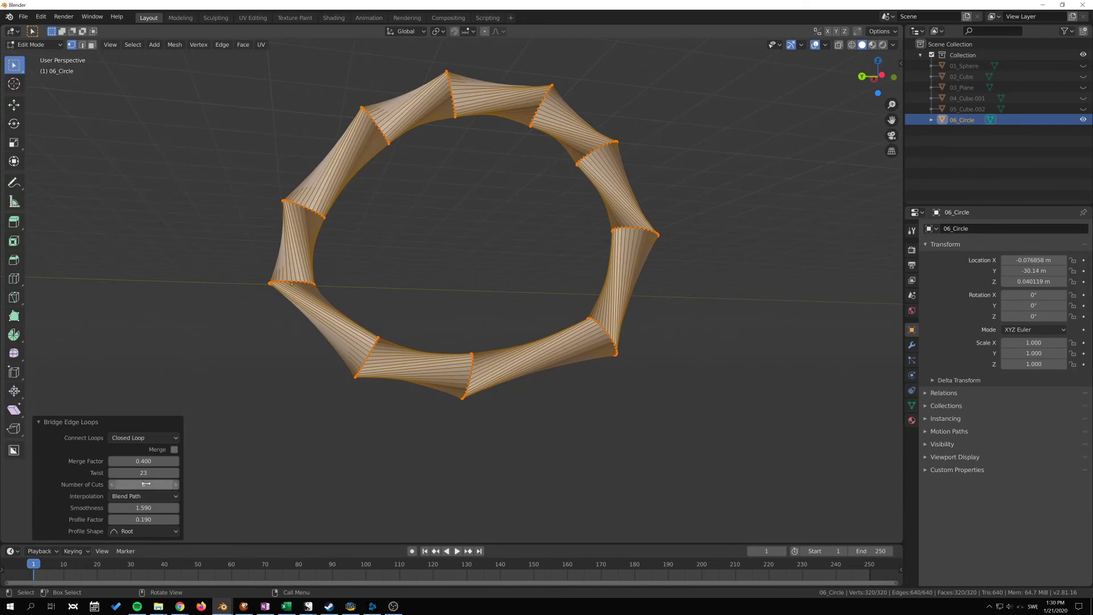
mouse_move(144, 472)
left_mouse_down()
mouse_move(96, 473)
mouse_move(128, 473)
left_mouse_up()
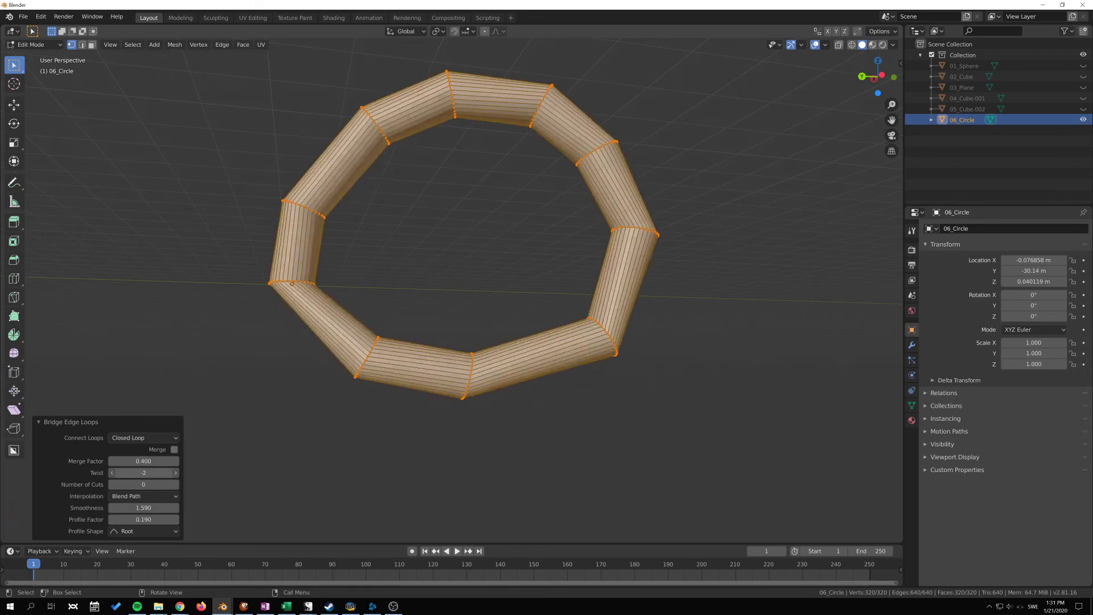
- Try merging the loops with a Merge Factor of 0.000, then turn merging off again
left_click(175, 450)
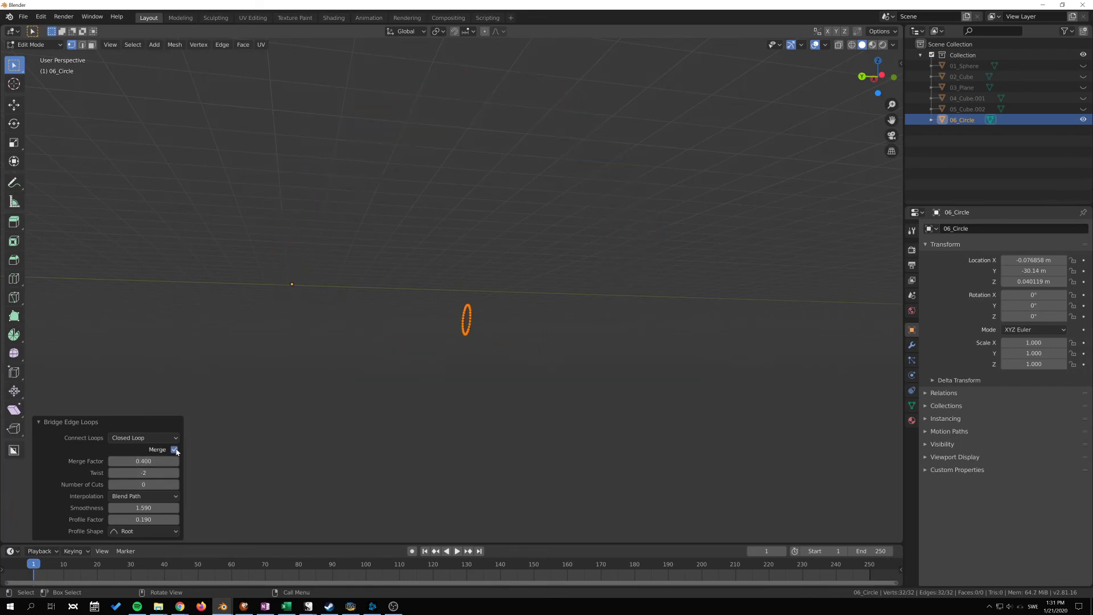
left_click_drag(148, 461, 129, 462)
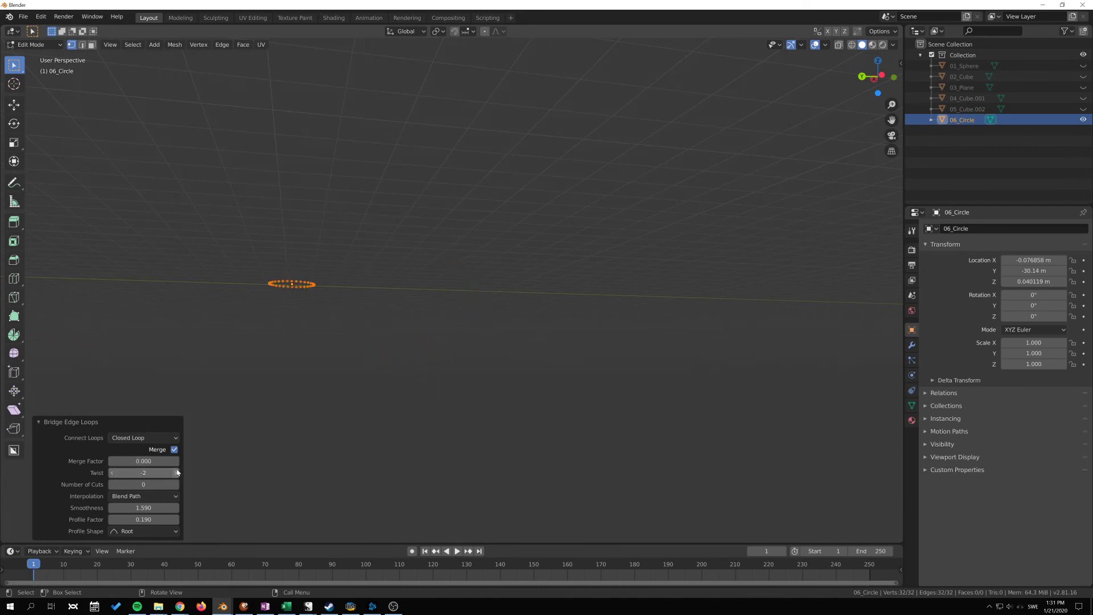
left_click(174, 450)
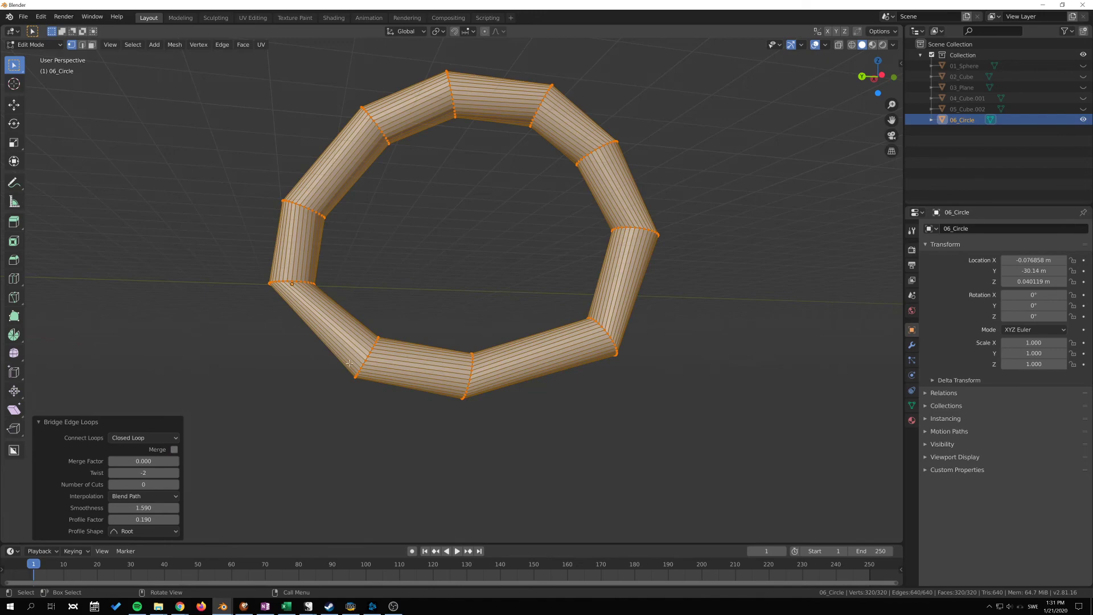
- Give the closed ring a Twist of 6 and 7 cuts, with Linear interpolation
mouse_move(144, 473)
left_mouse_down()
mouse_move(171, 472)
mouse_move(137, 473)
mouse_move(178, 485)
mouse_move(154, 473)
mouse_move(134, 485)
left_mouse_up()
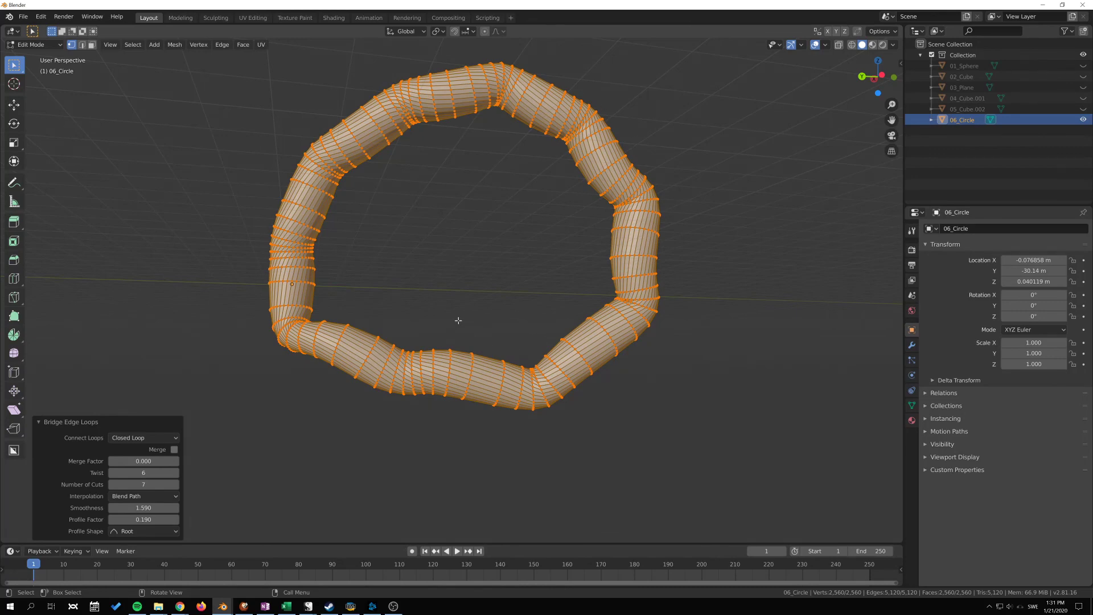
middle_click_drag(438, 266, 513, 298)
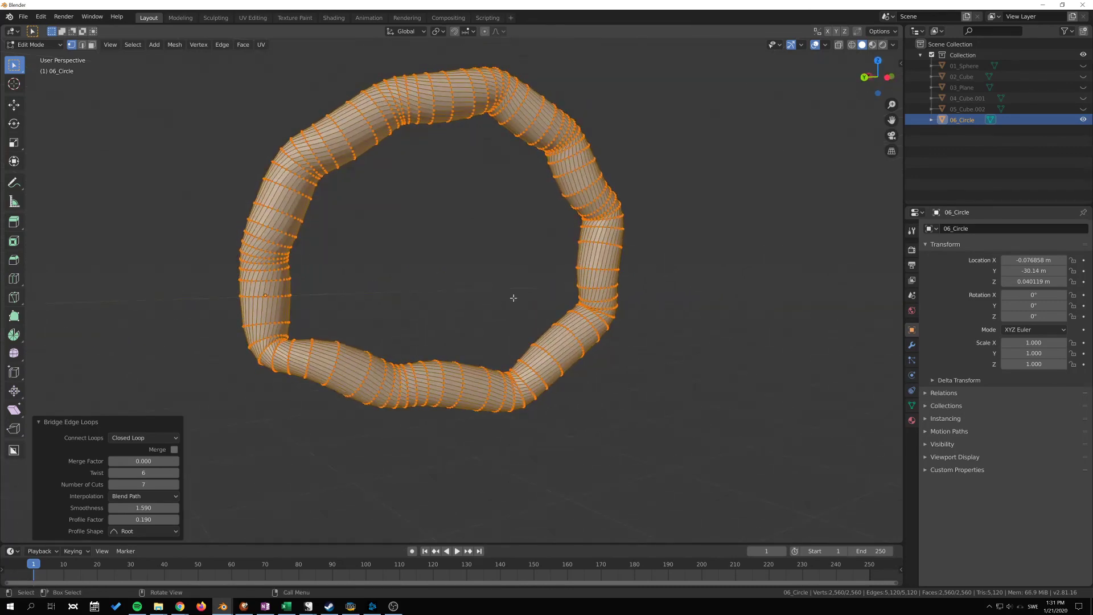
left_click(140, 497)
left_click(138, 509)
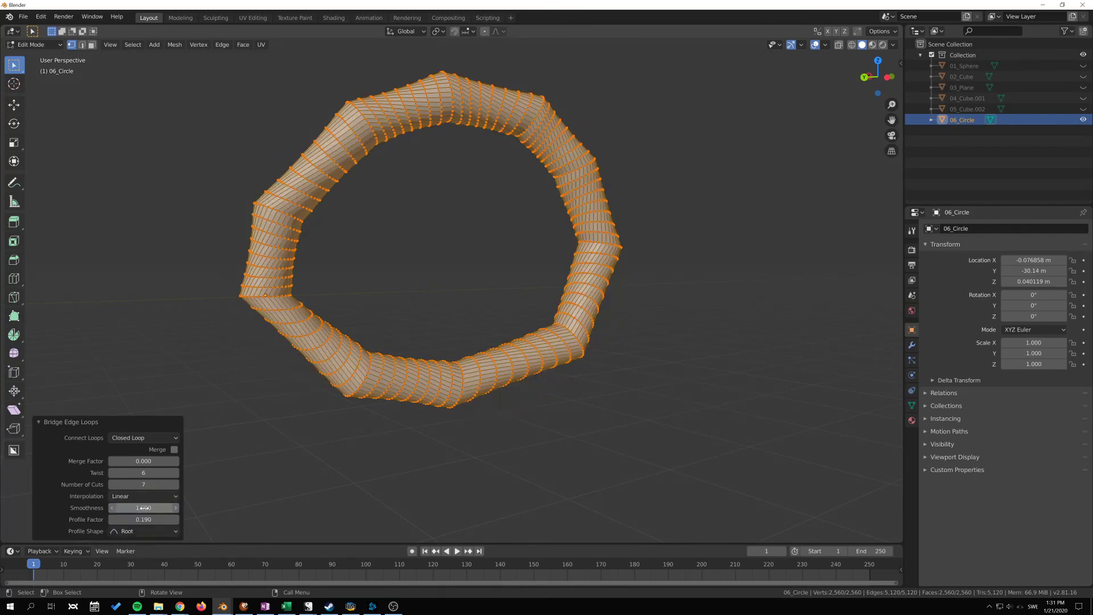
- Shape the ring with Blend Surface interpolation, Smoothness 1.580, Profile Factor 0.760 and the Inverse Square profile
mouse_move(141, 519)
left_mouse_down()
mouse_move(169, 519)
mouse_move(117, 520)
mouse_move(158, 520)
mouse_move(146, 520)
left_mouse_up()
left_click(139, 497)
left_click(138, 532)
left_click(146, 529)
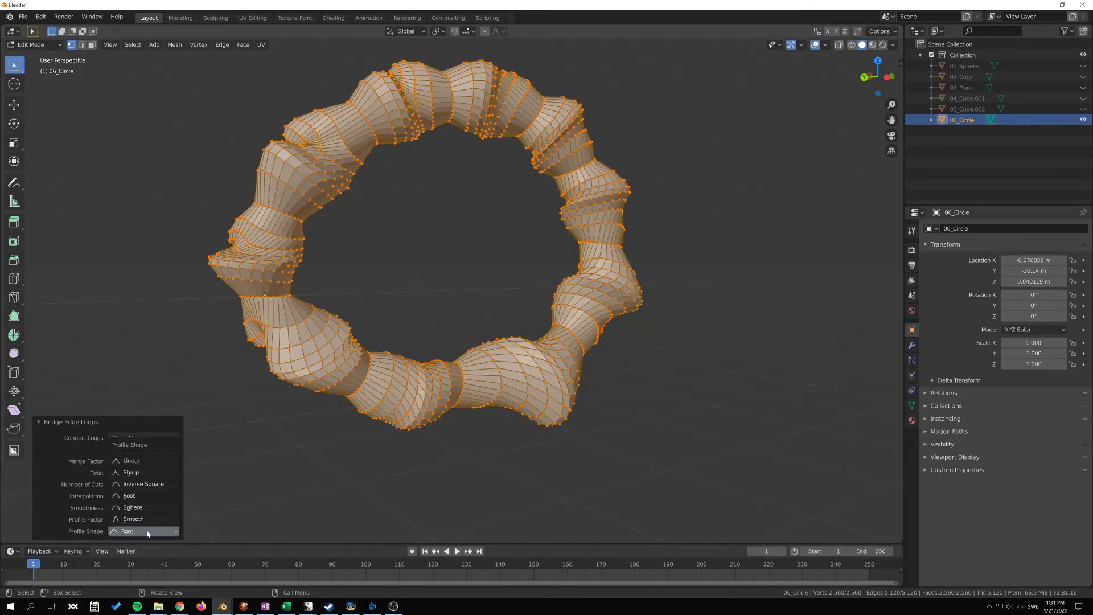
left_click(144, 485)
- Examine the shaped ring from several angles and leave Edit Mode
middle_click_drag(319, 399, 279, 395)
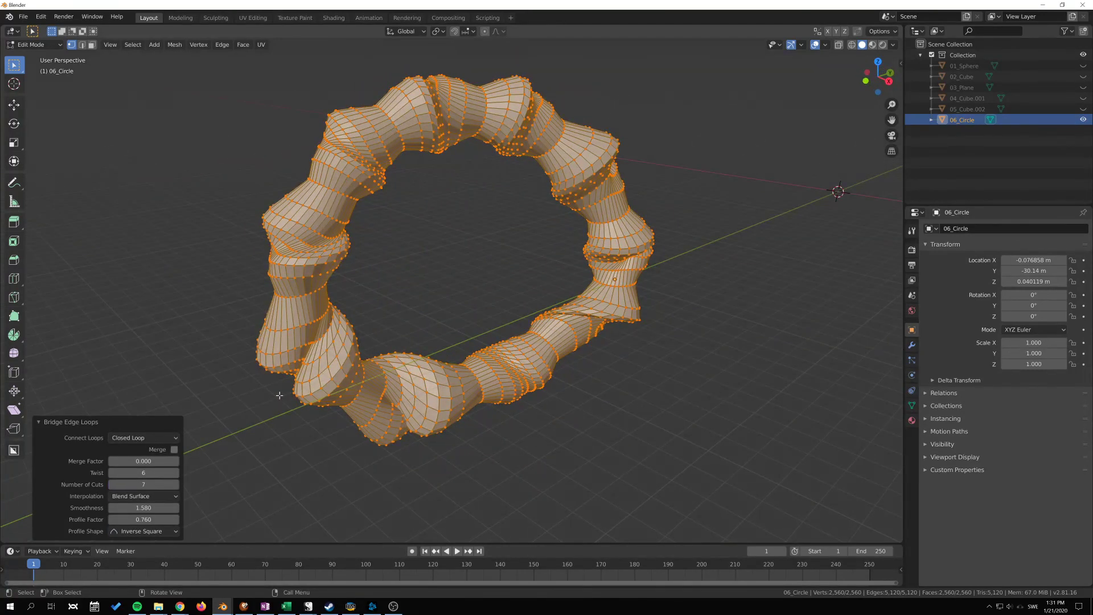
middle_click_drag(265, 394, 424, 400)
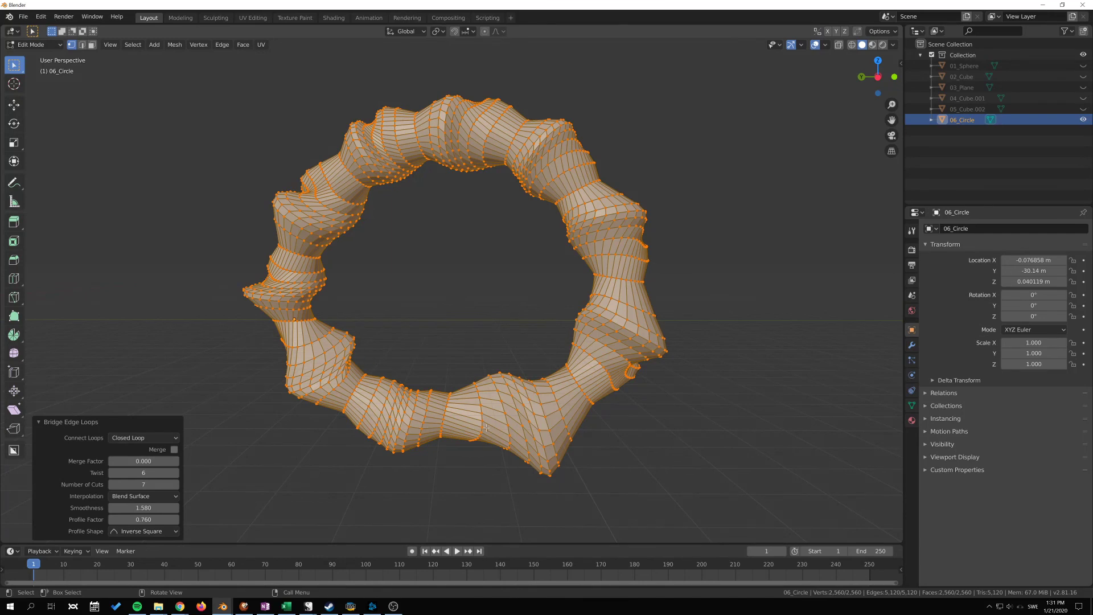
key("Tab")
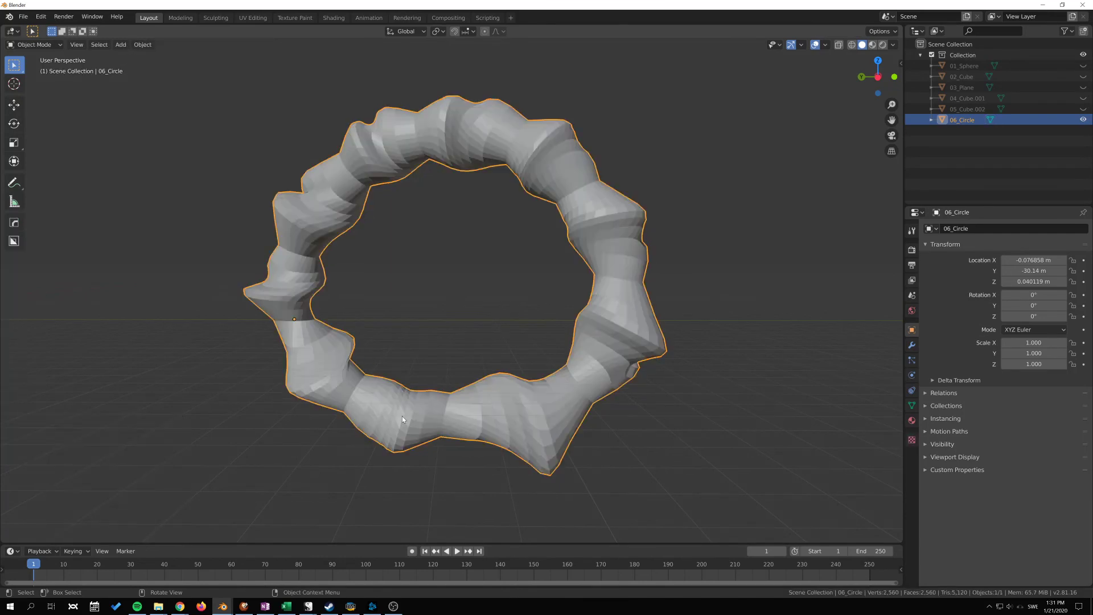